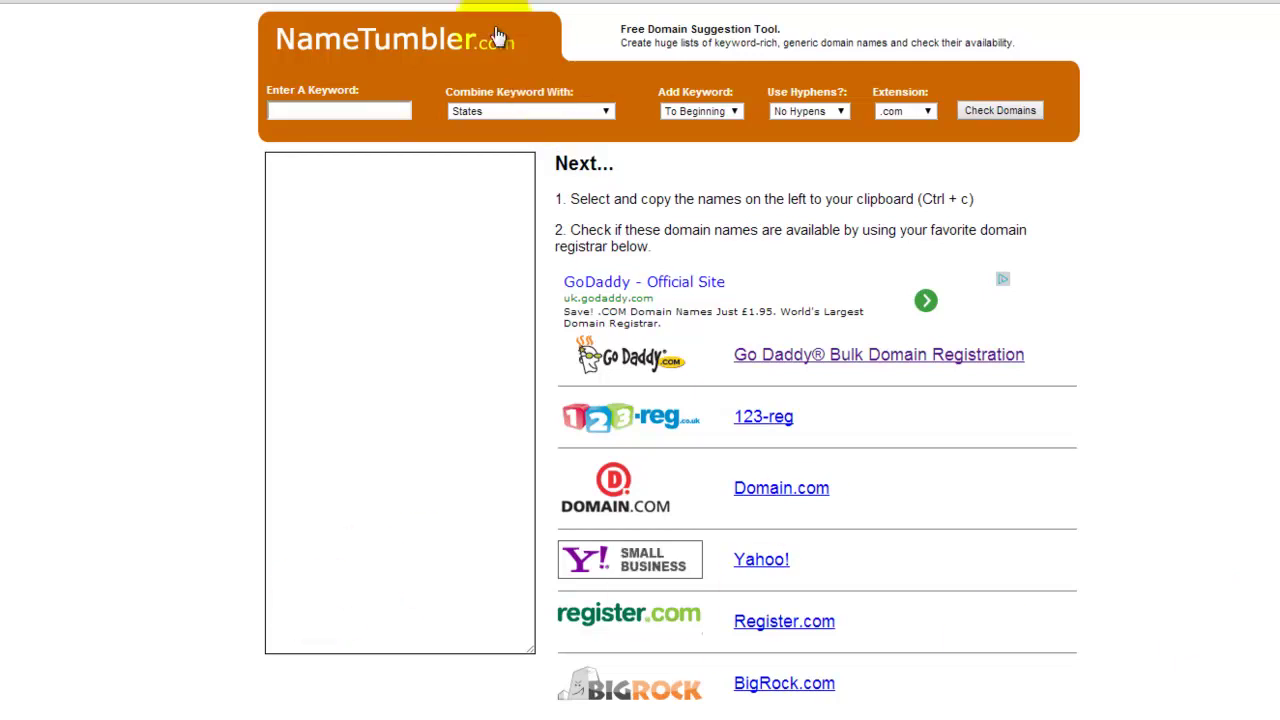
# Glance at the NameStall generator, return to NameTumbler and open its home page.
pyautogui.click(1200, 2)
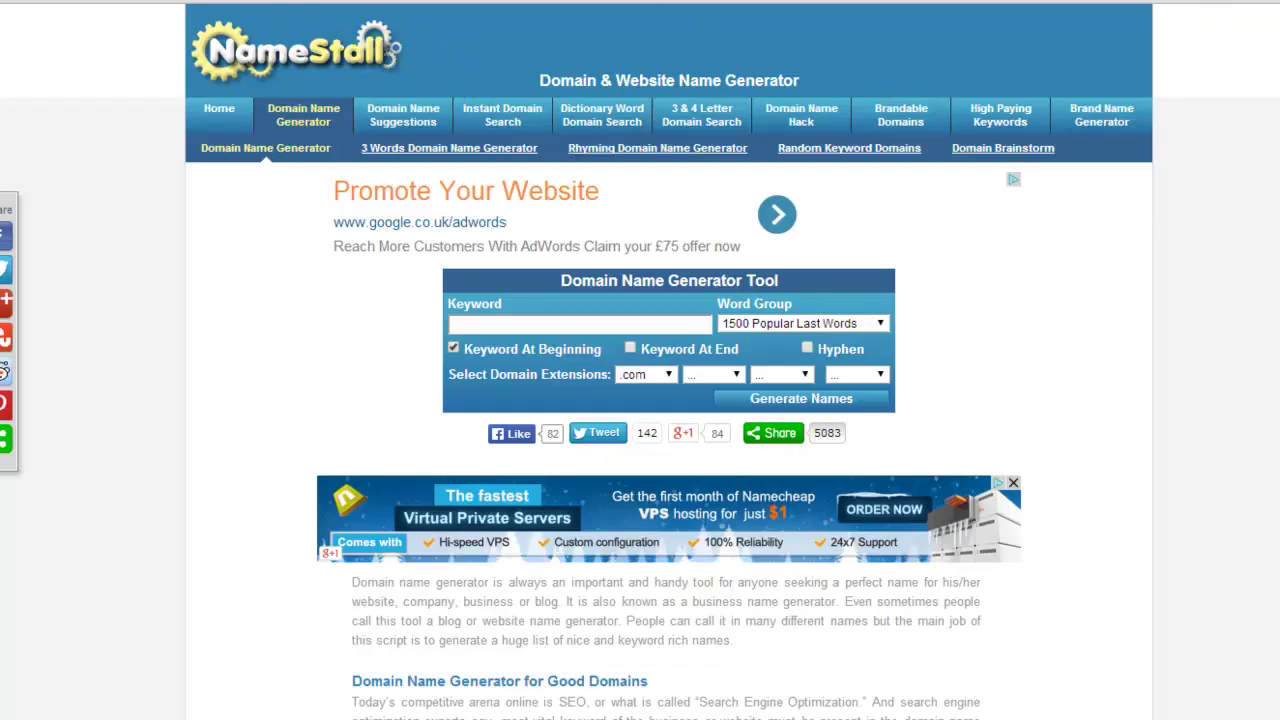
pyautogui.click(300, 2)
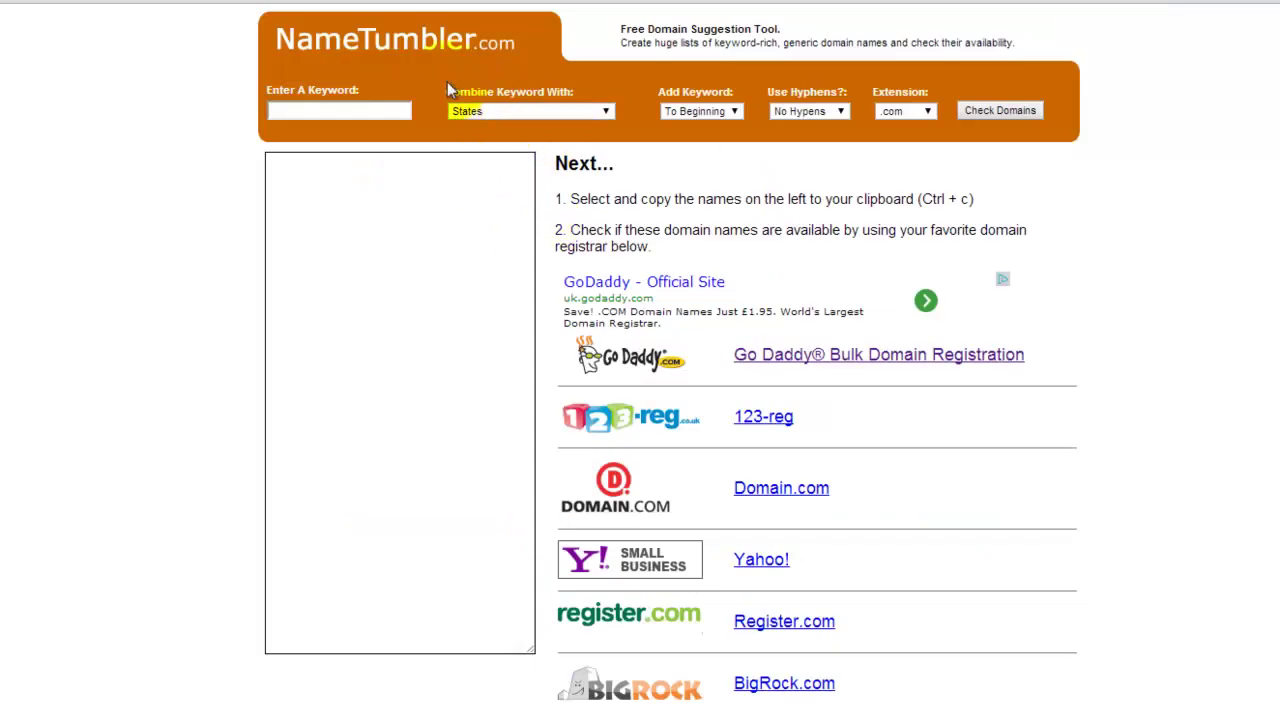
pyautogui.click(438, 41)
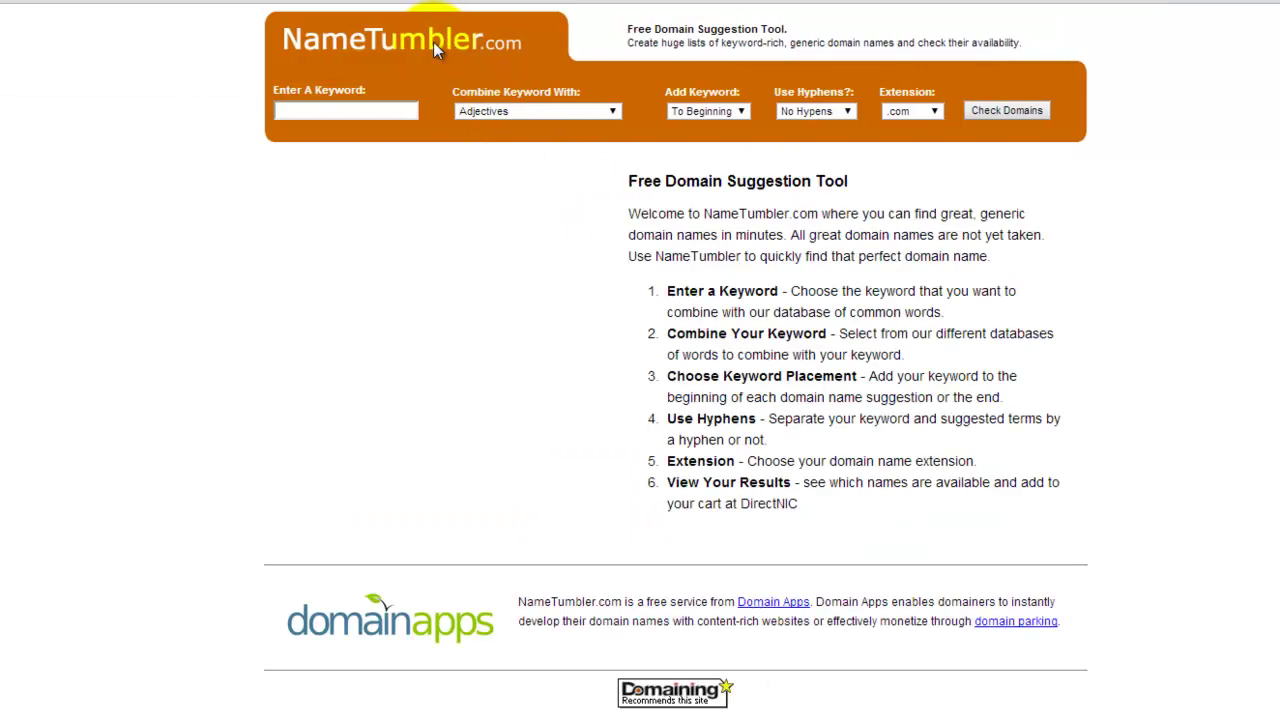
# Examine the word categories the keyword can be combined with and the keyword placement options.
pyautogui.click(363, 110)
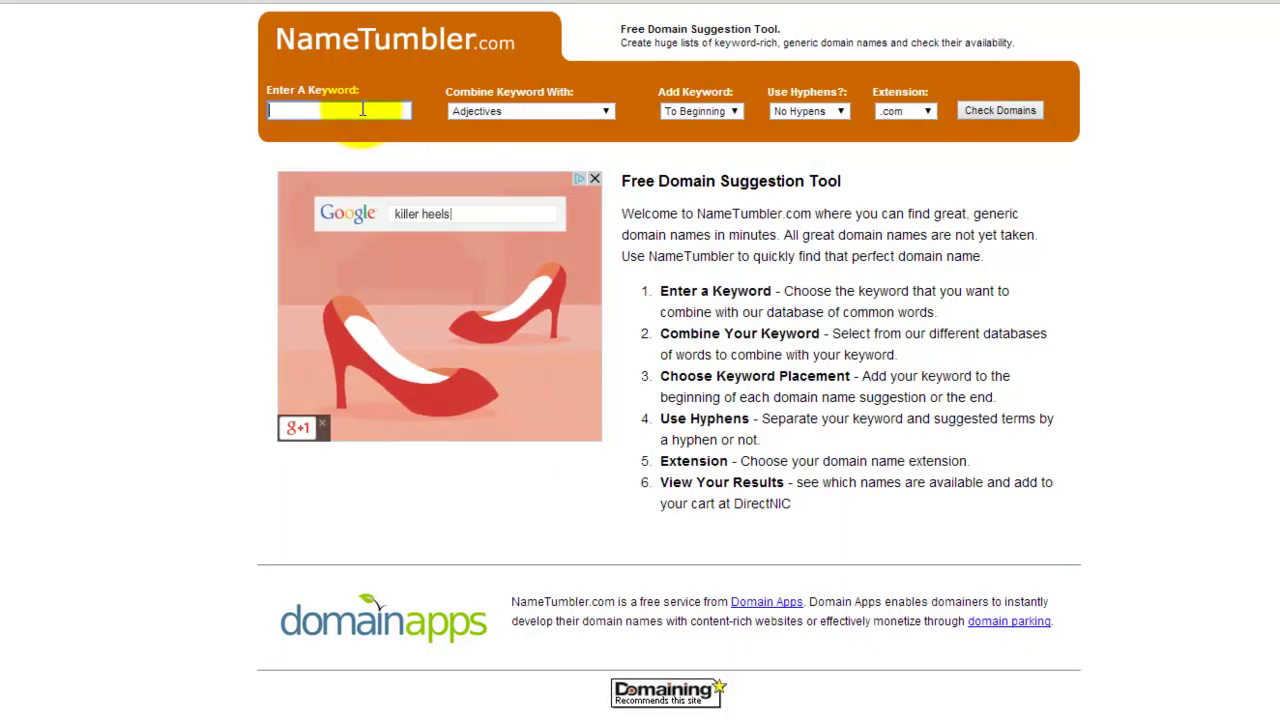
pyautogui.click(551, 116)
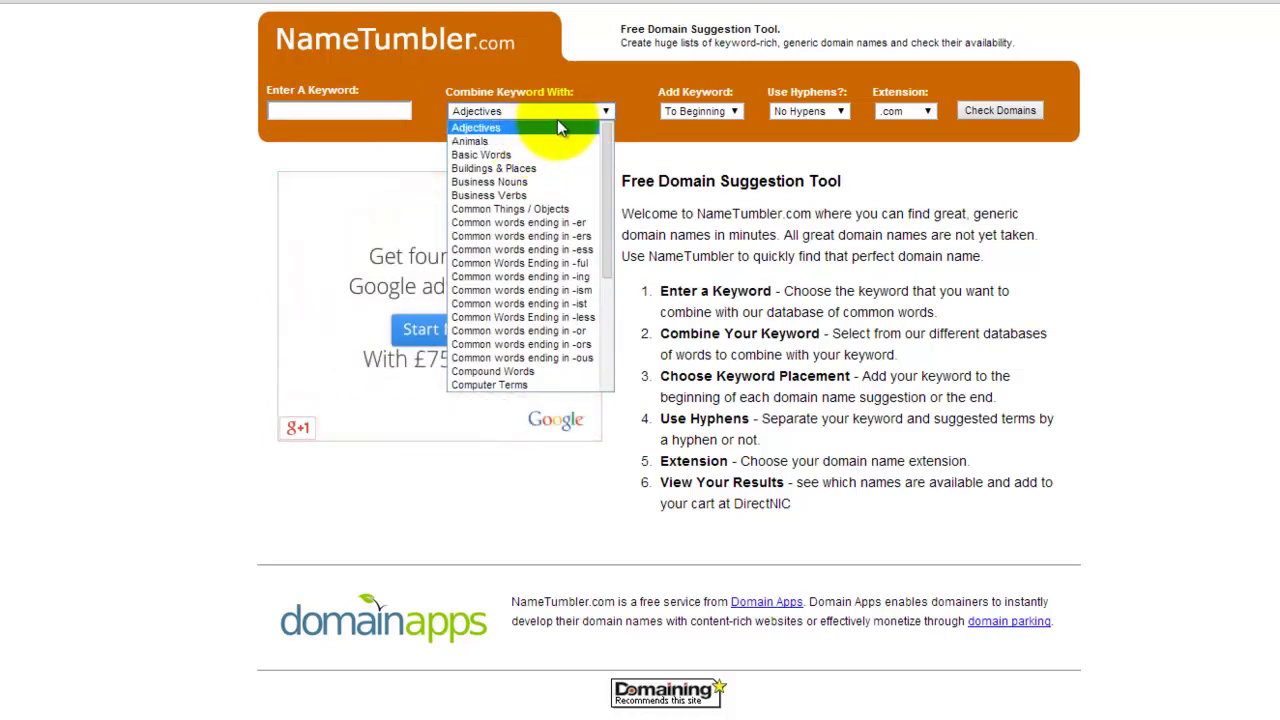
pyautogui.moveTo(607, 147); pyautogui.dragTo(579, 386)
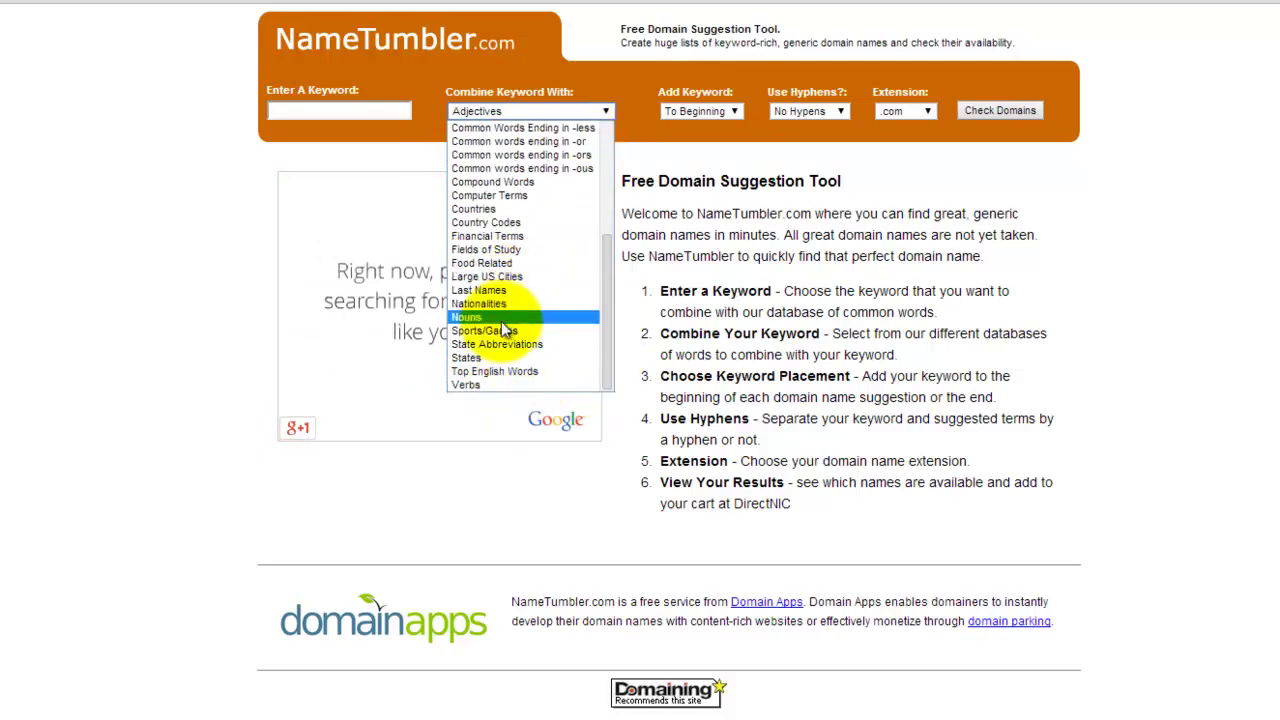
pyautogui.moveTo(608, 277); pyautogui.dragTo(606, 170)
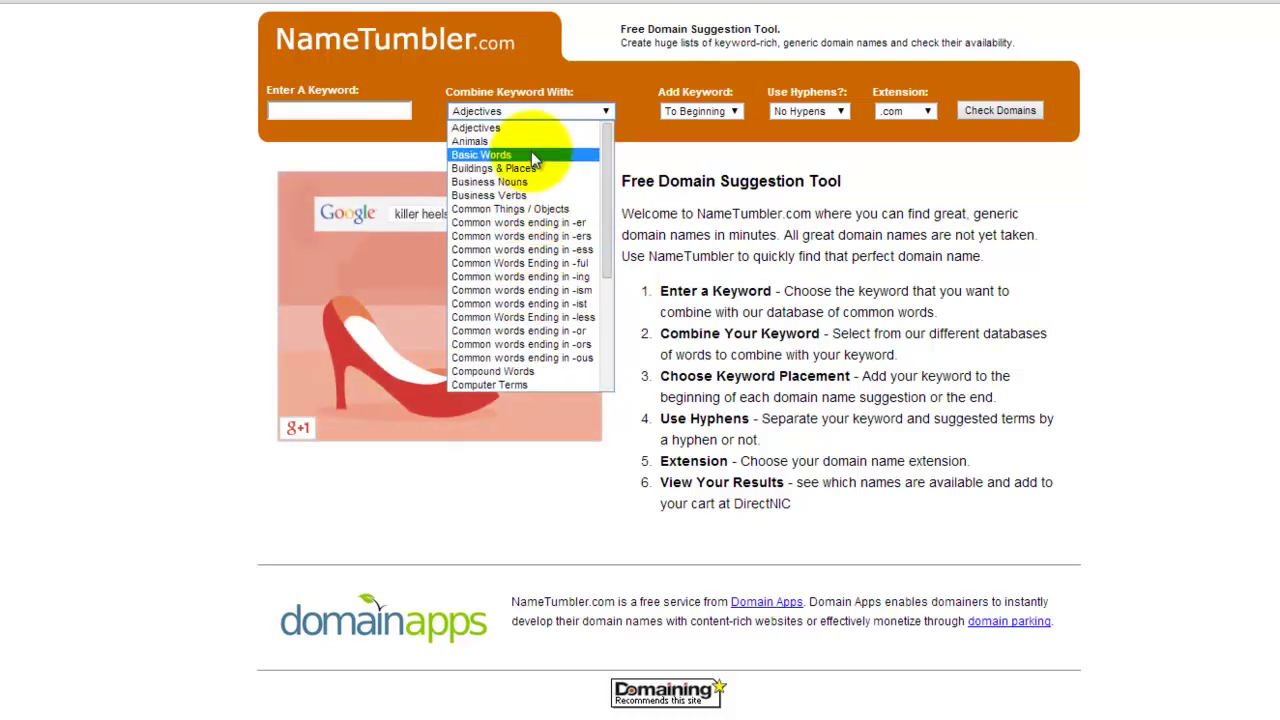
pyautogui.click(608, 113)
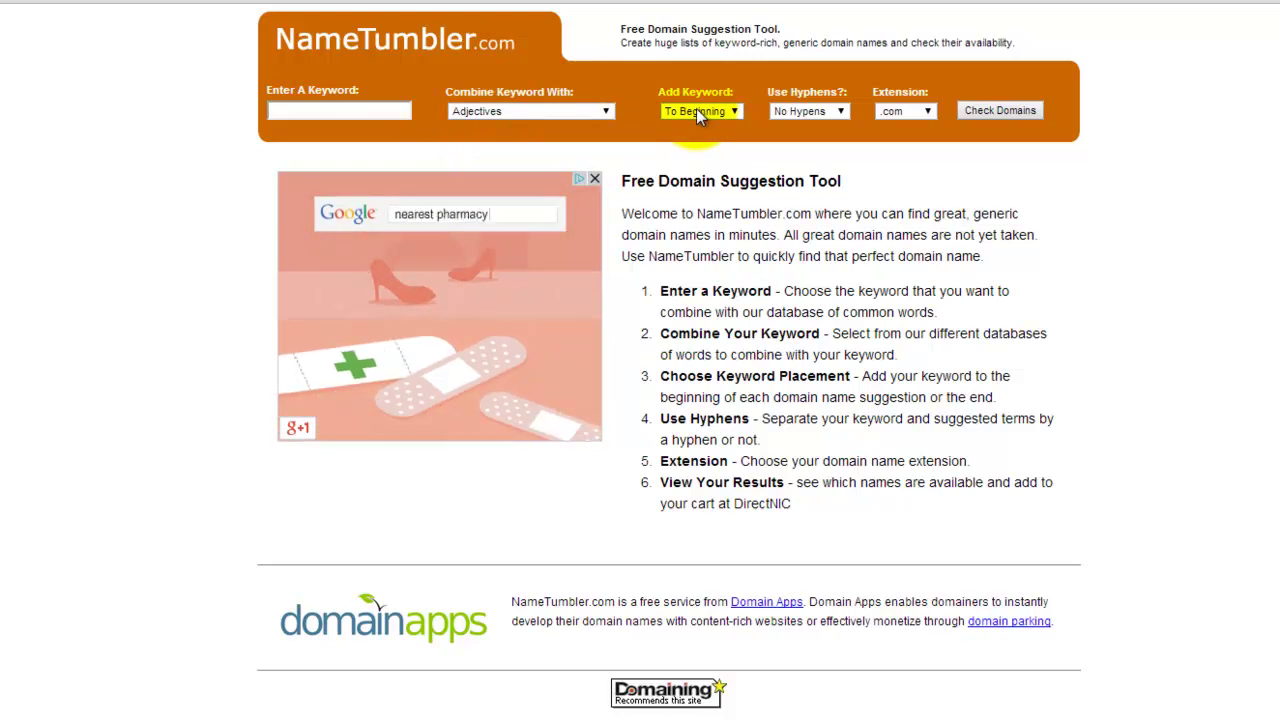
pyautogui.click(604, 112)
pyautogui.click(604, 114)
pyautogui.click(604, 113)
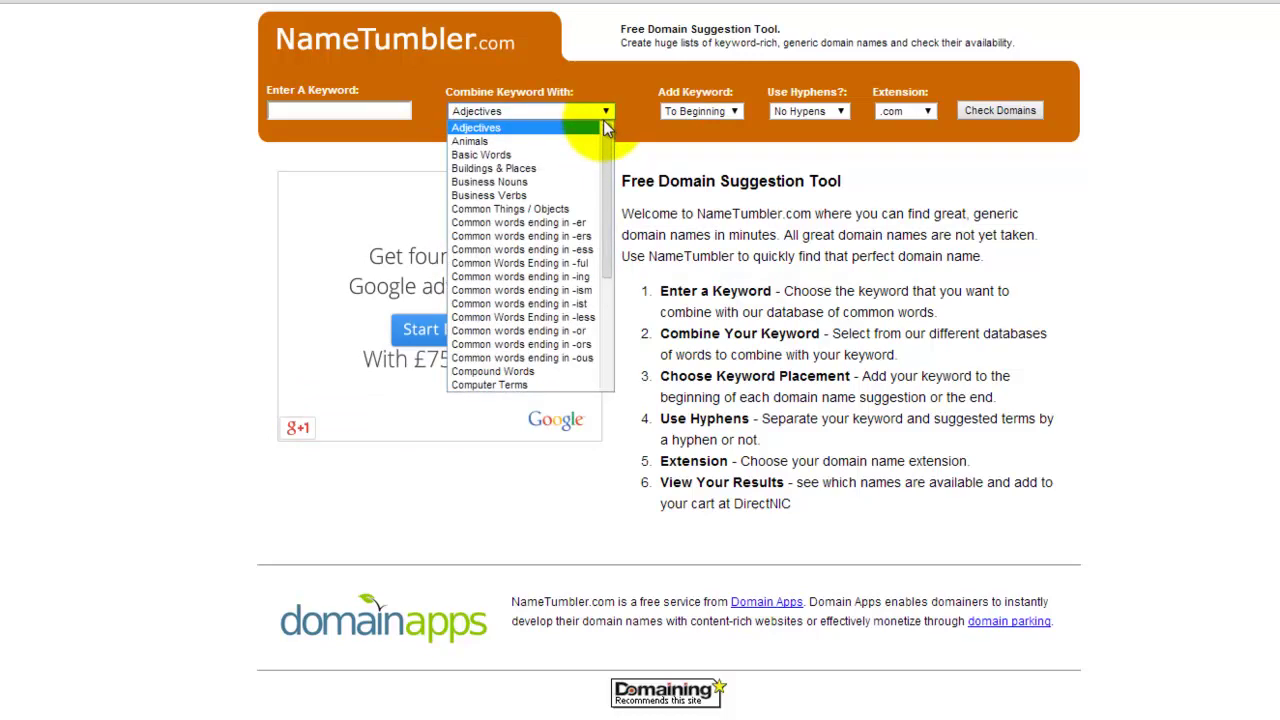
pyautogui.click(731, 115)
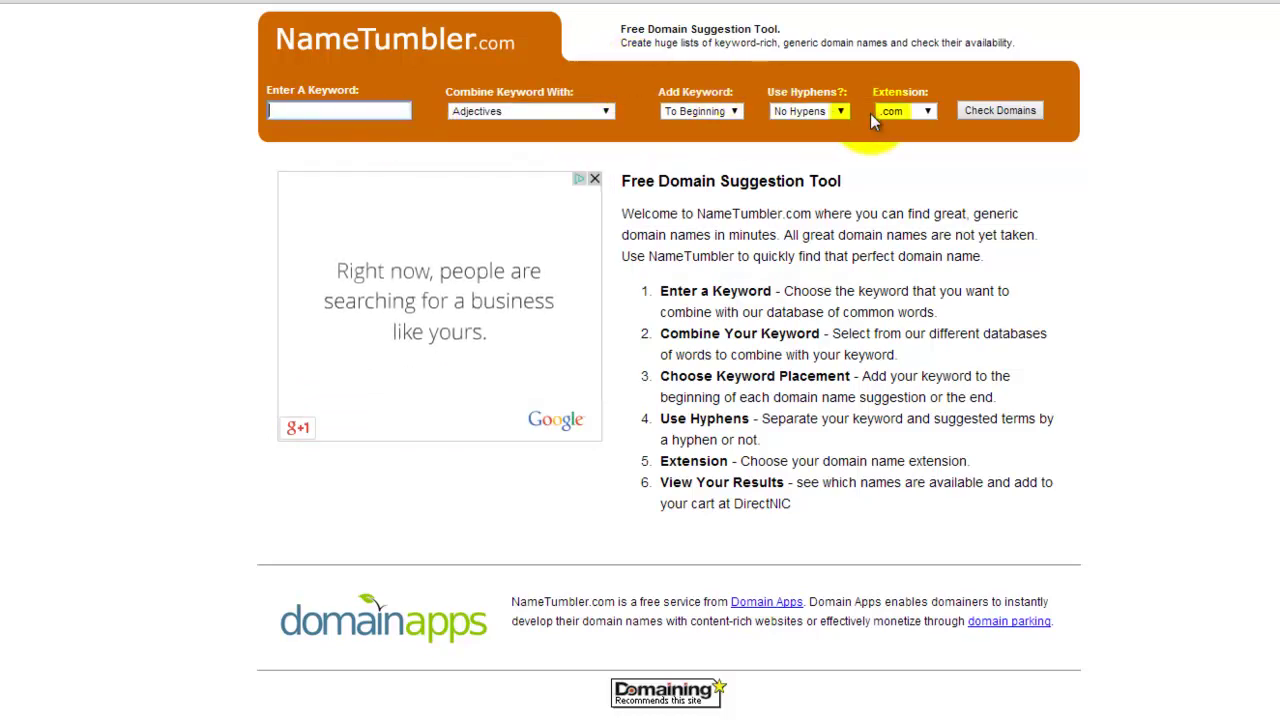
# Enter mortgage as the keyword and combine it with Large US Cities.
pyautogui.click(402, 107)
pyautogui.click(355, 113)
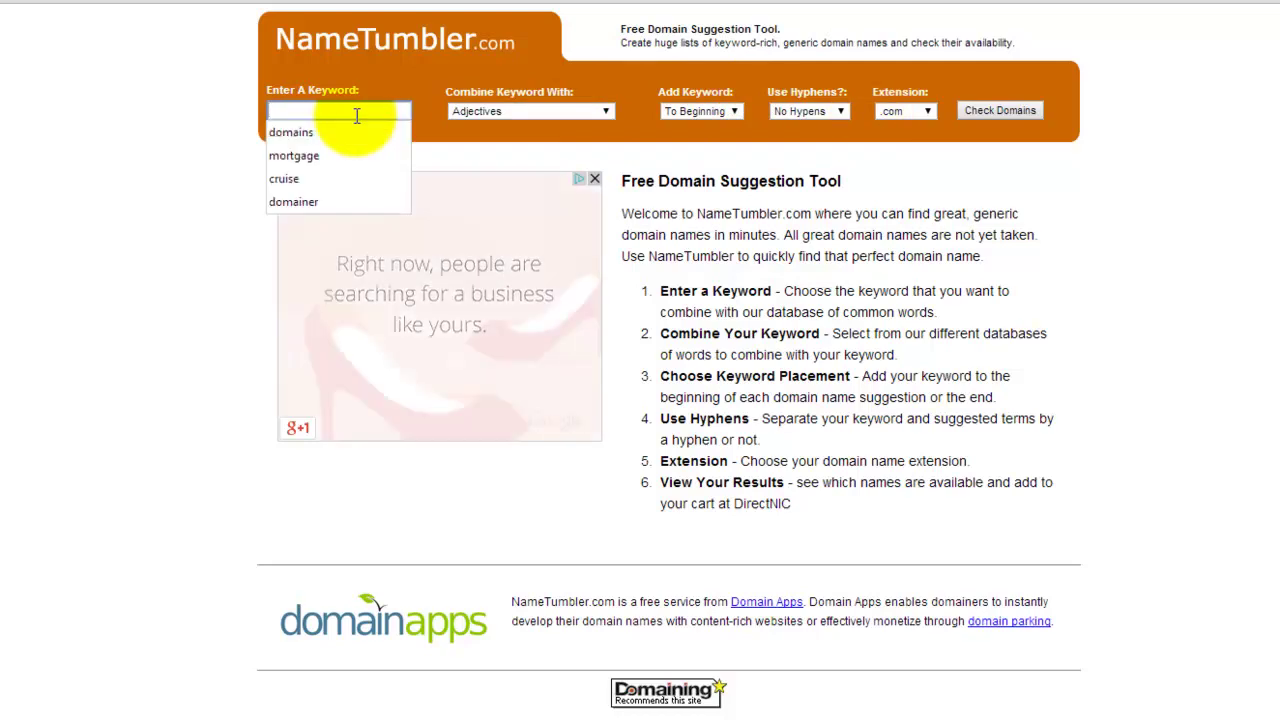
pyautogui.click(343, 160)
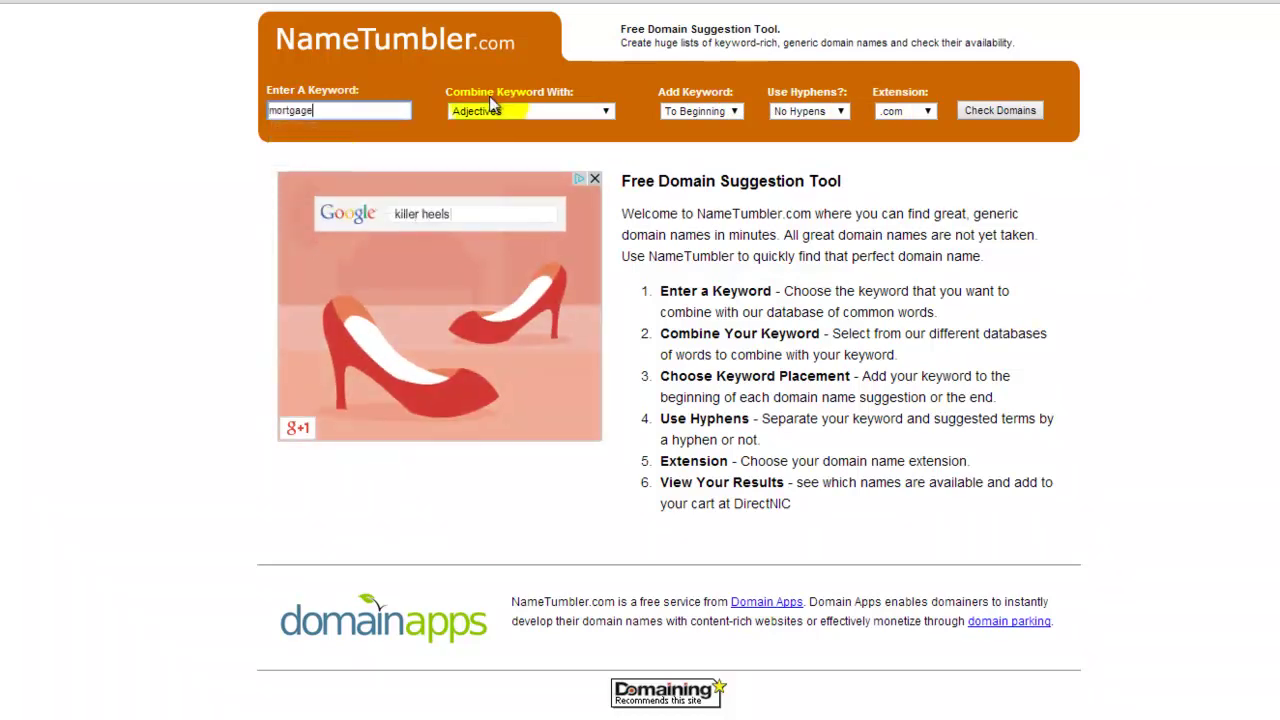
pyautogui.click(595, 110)
pyautogui.moveTo(603, 145); pyautogui.dragTo(608, 286)
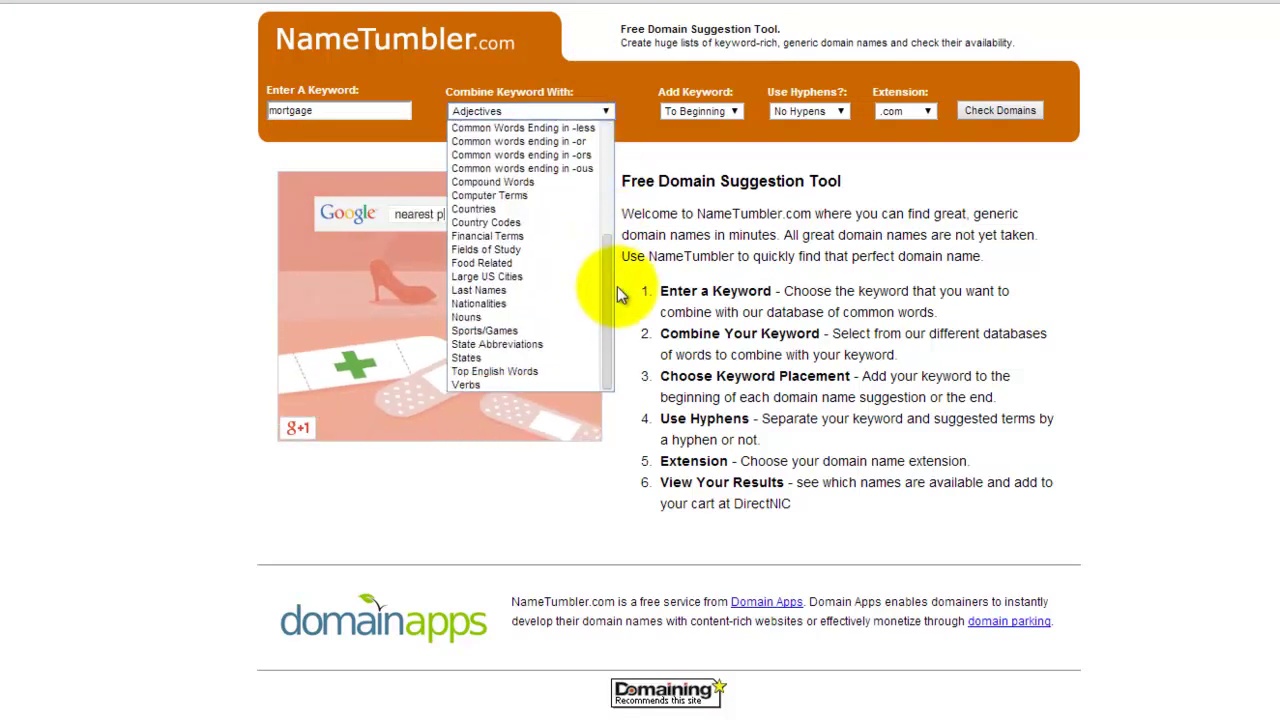
pyautogui.click(508, 279)
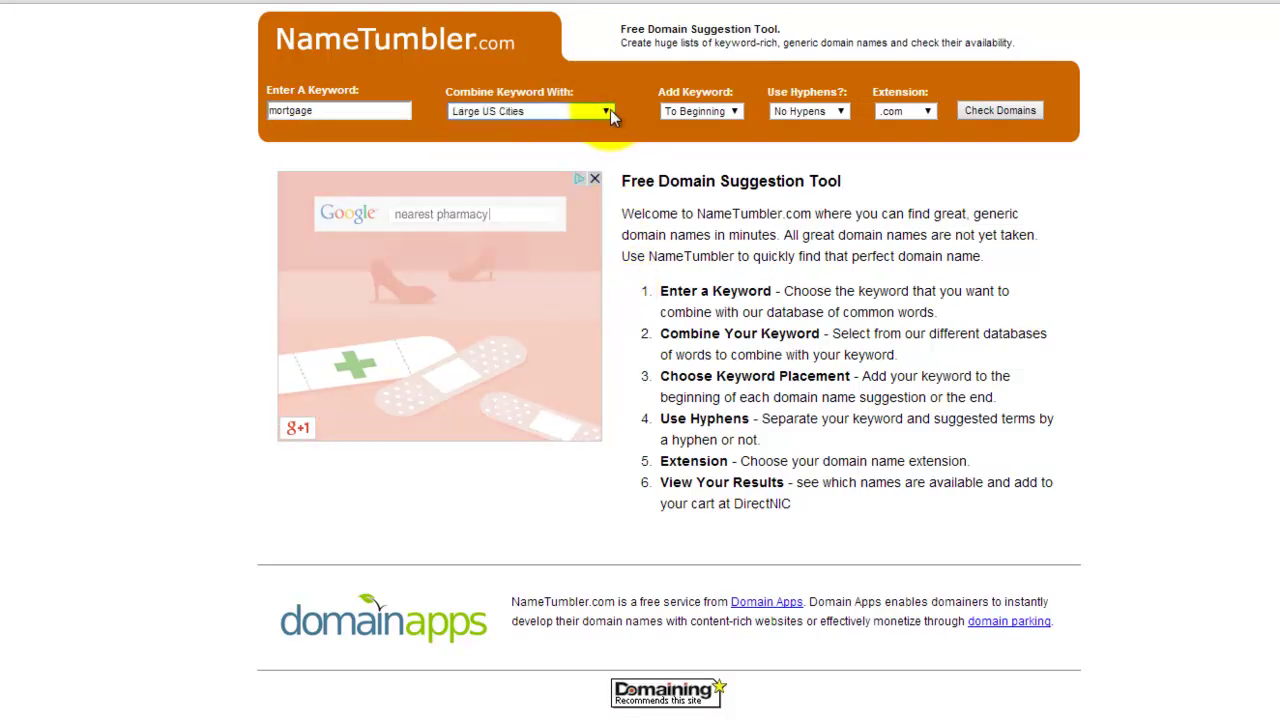
# Add the keyword to the end without hyphens and generate the list of .com domain names.
pyautogui.click(684, 115)
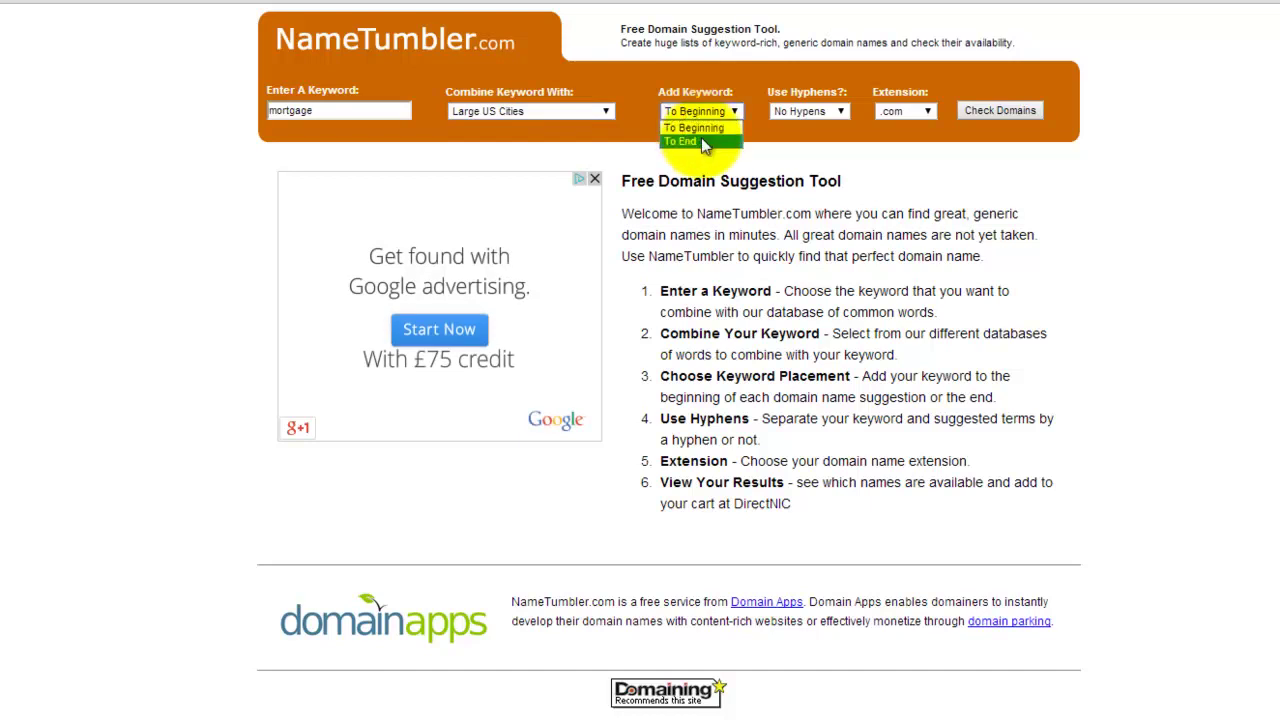
pyautogui.click(701, 141)
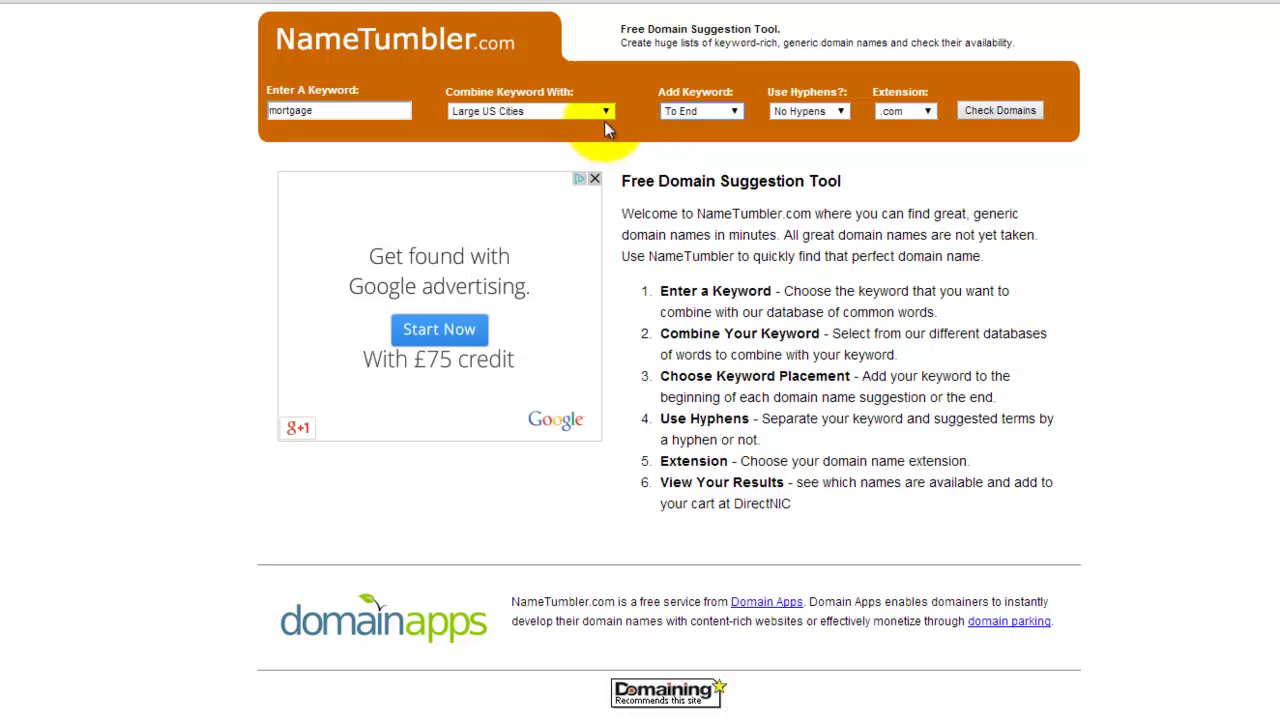
pyautogui.click(824, 114)
pyautogui.click(822, 138)
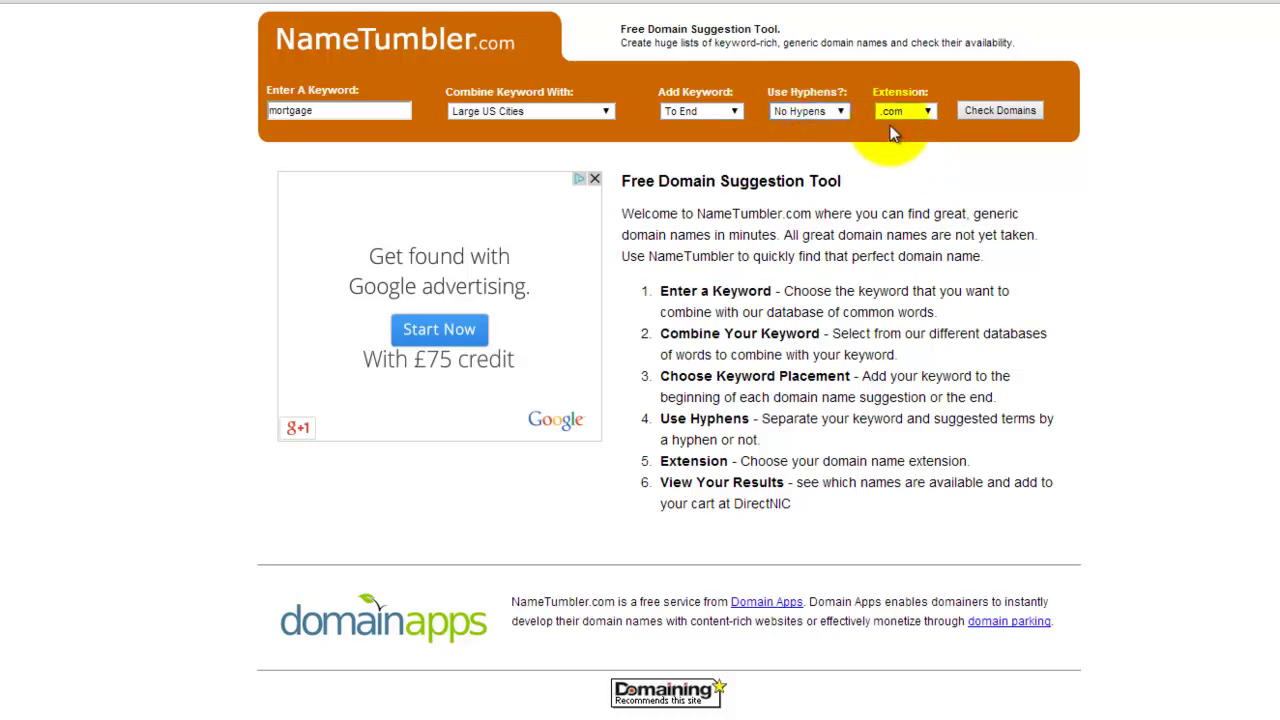
pyautogui.click(996, 111)
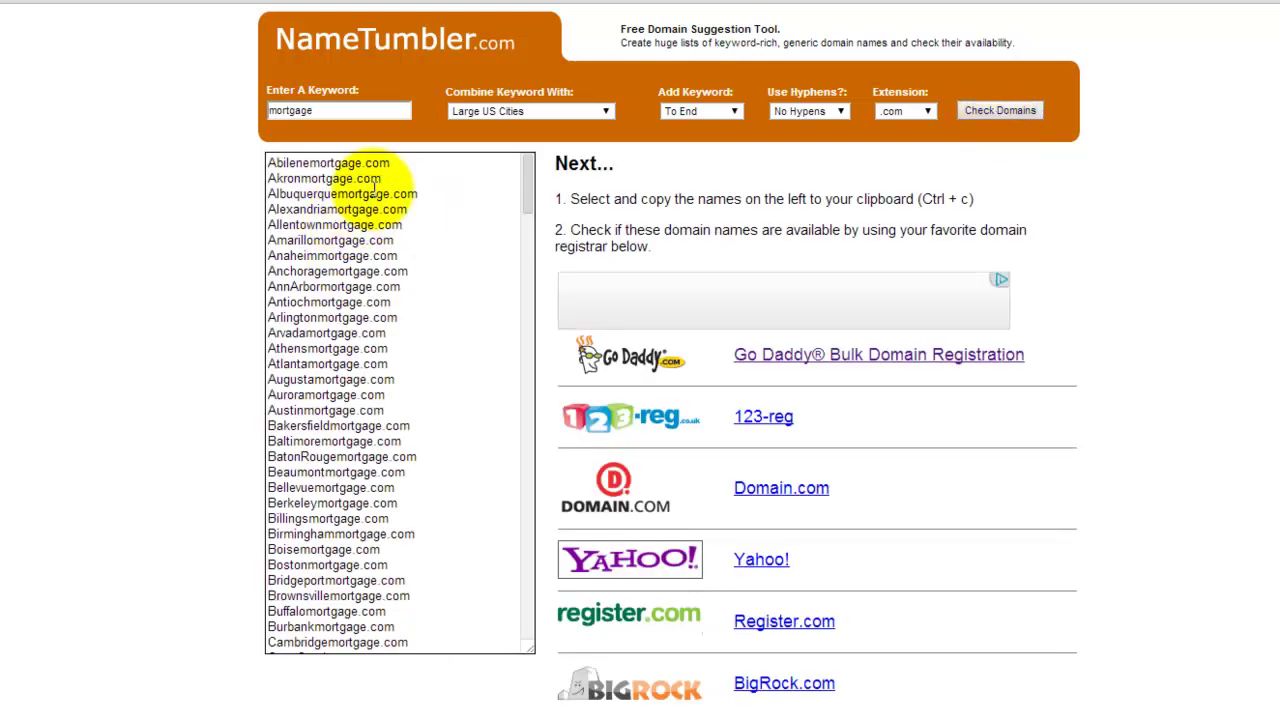
# Select and copy the entire list of generated city mortgage domain names.
pyautogui.moveTo(340, 200); pyautogui.dragTo(330, 258)
pyautogui.click(476, 314)
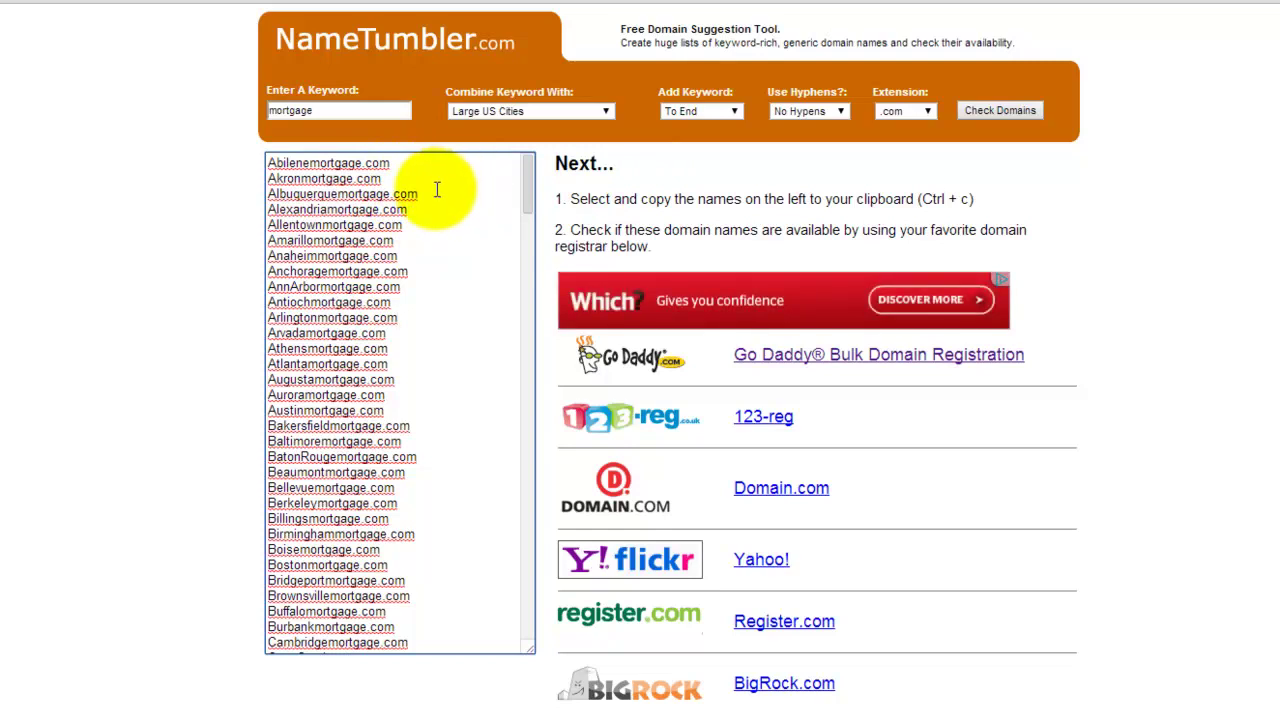
pyautogui.click(400, 170)
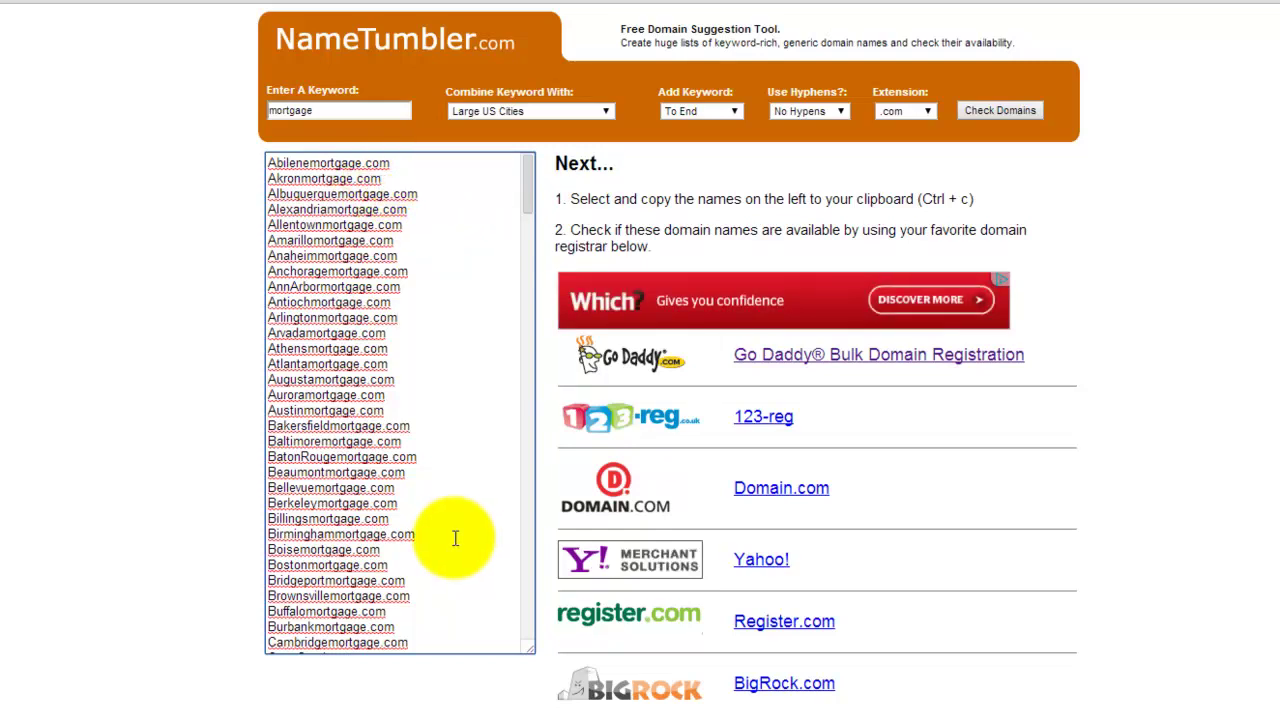
pyautogui.click(825, 365)
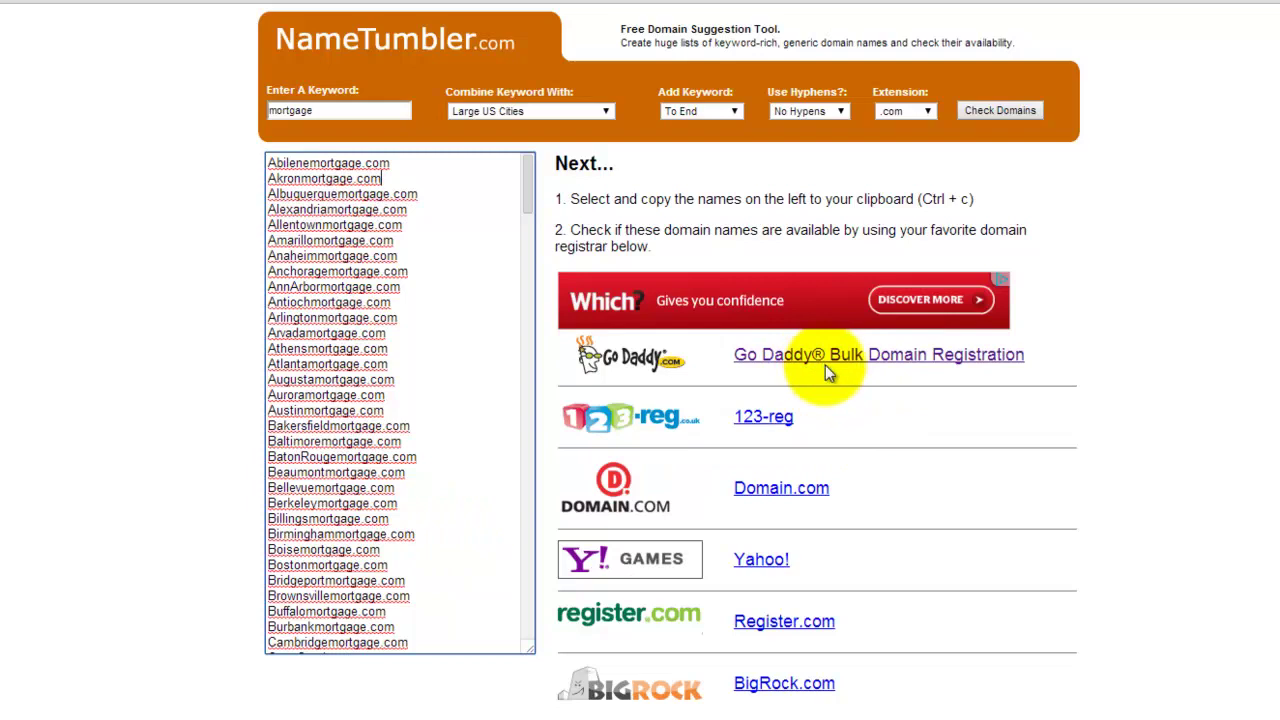
pyautogui.click(409, 190)
pyautogui.hotkey('ctrl', 'a')
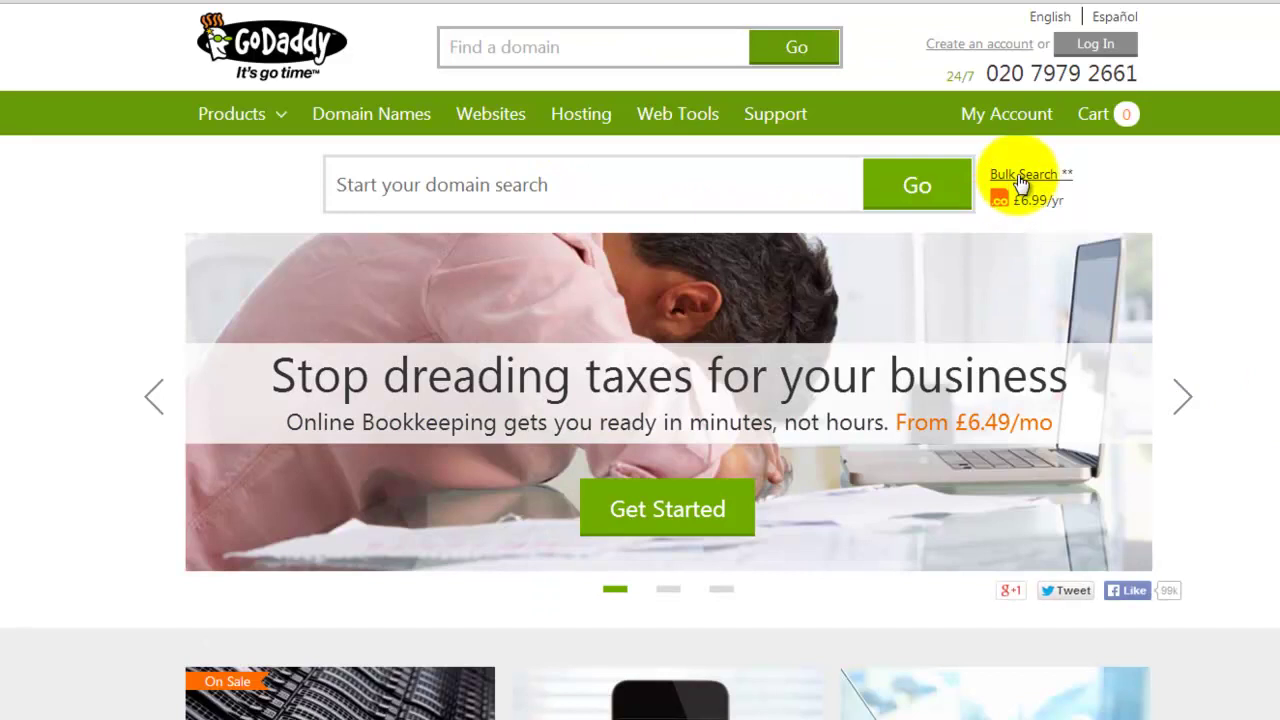
# Switch to GoDaddy's Bulk Registration page and paste the copied domain names into the search form.
pyautogui.click(864, 162)
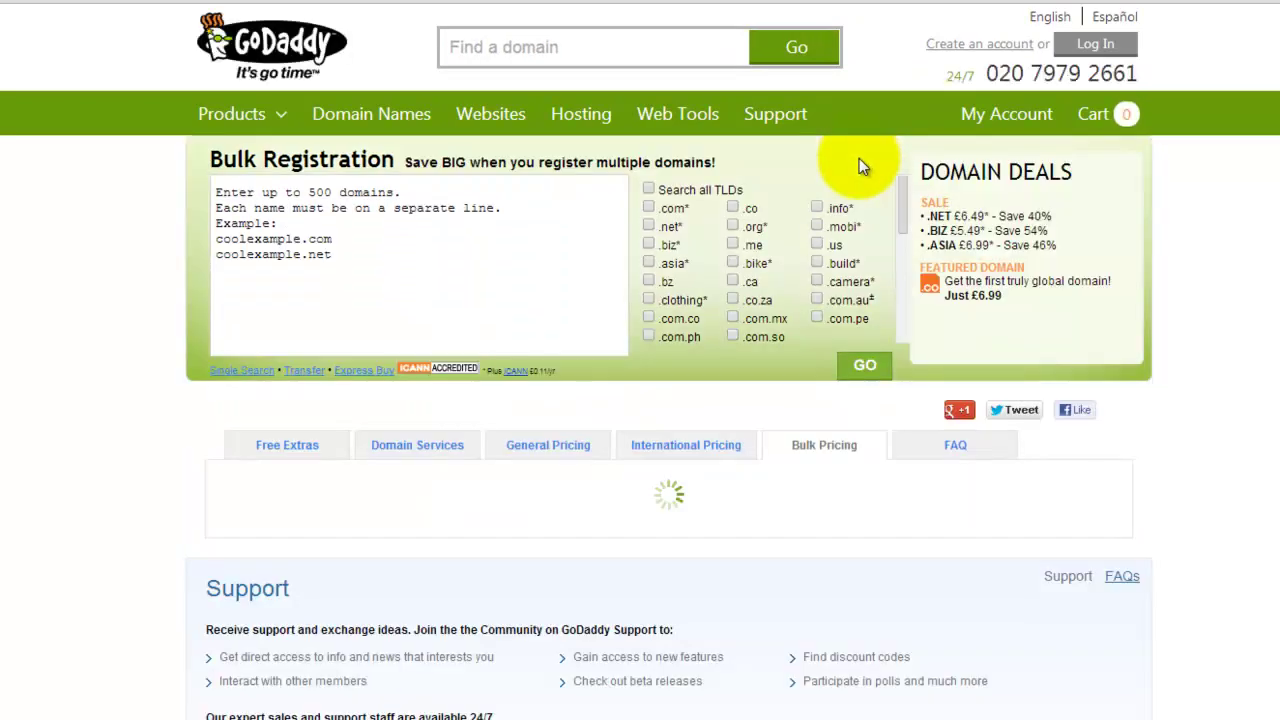
pyautogui.click(326, 210)
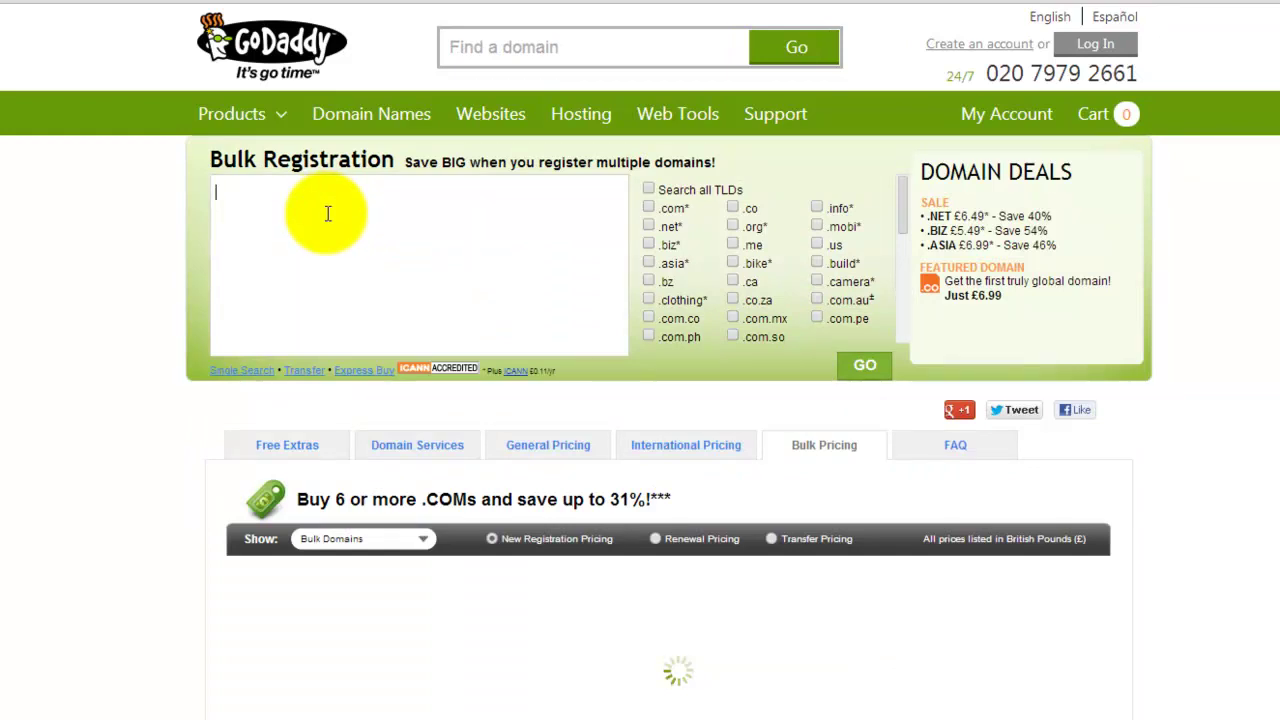
pyautogui.hotkey('ctrl', 'v')
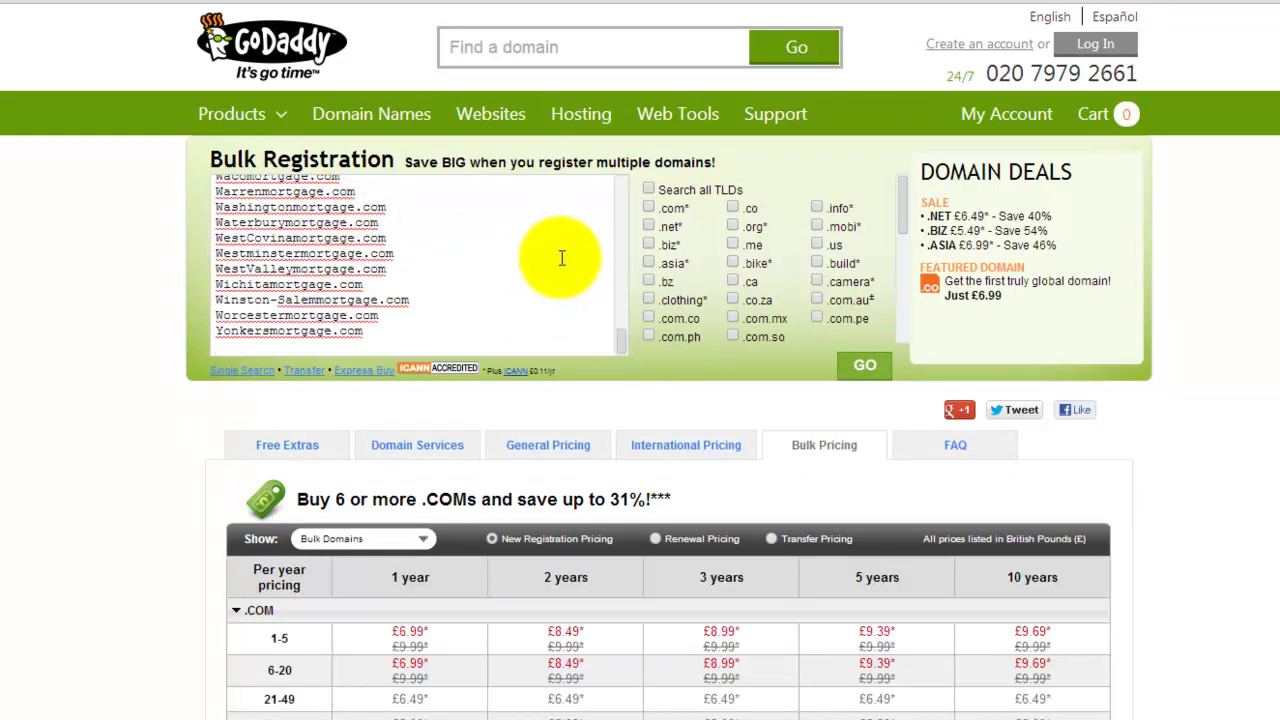
# Look over the pasted domain names and run the bulk availability check.
pyautogui.moveTo(357, 207); pyautogui.dragTo(429, 214)
pyautogui.click(425, 205)
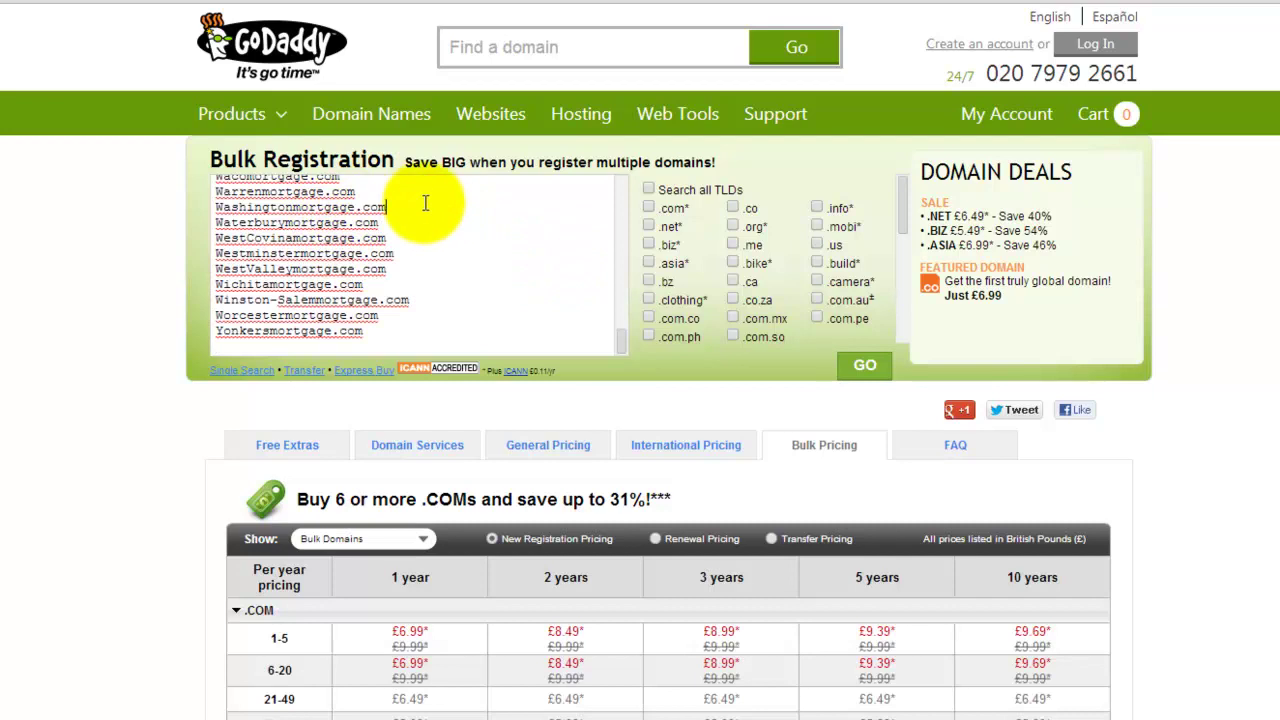
pyautogui.moveTo(392, 328); pyautogui.dragTo(268, 315)
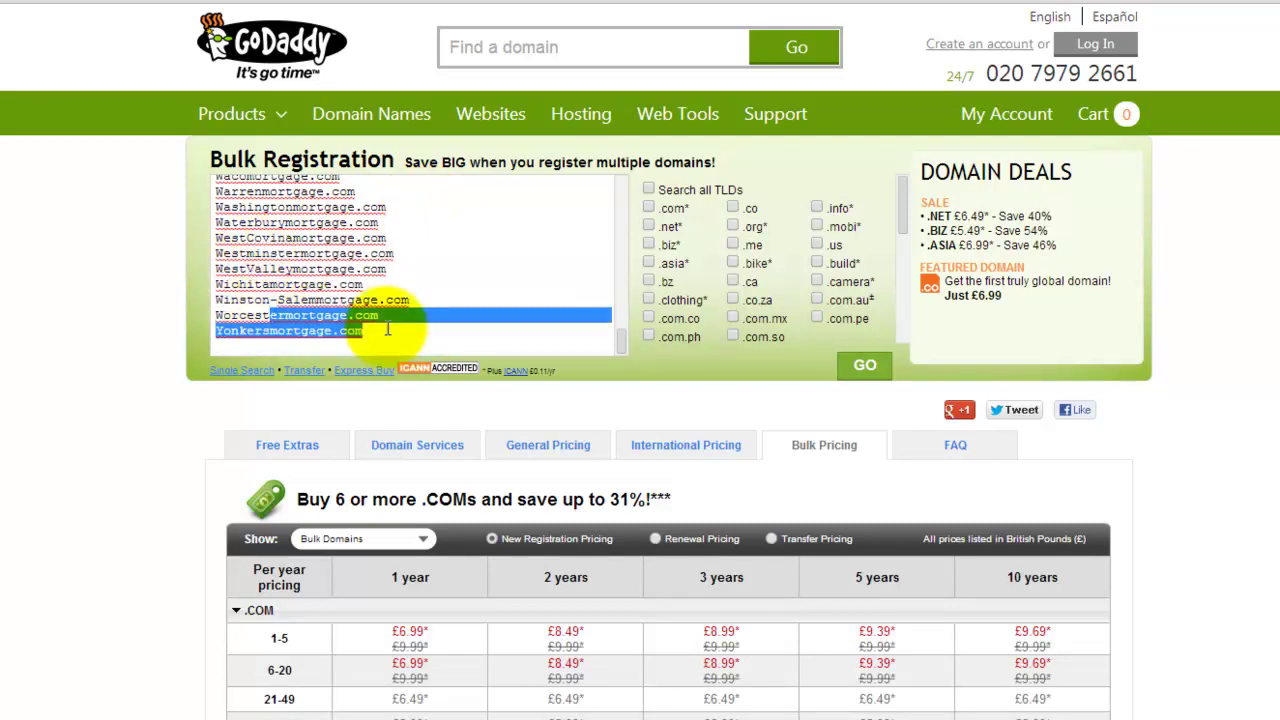
pyautogui.click(466, 297)
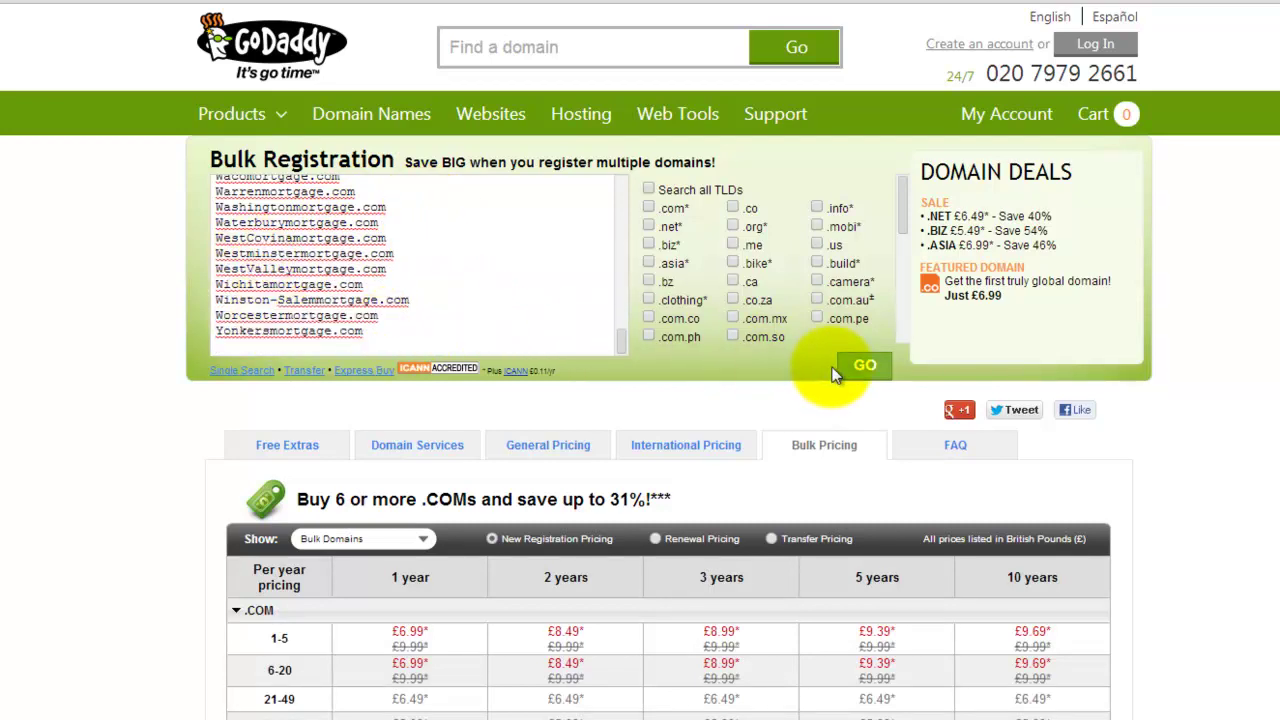
pyautogui.click(857, 368)
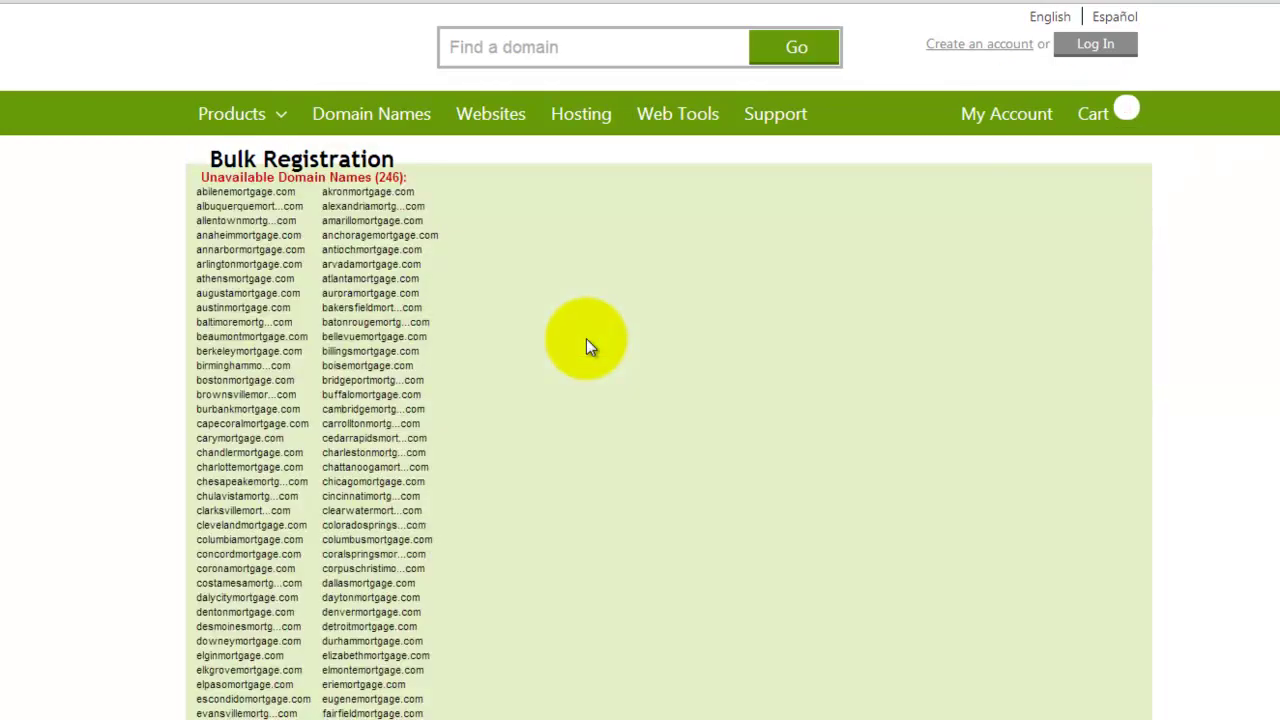
# Review the bulk check results, comparing the unavailable domain names with the selected available ones.
pyautogui.moveTo(206, 149); pyautogui.dragTo(426, 150)
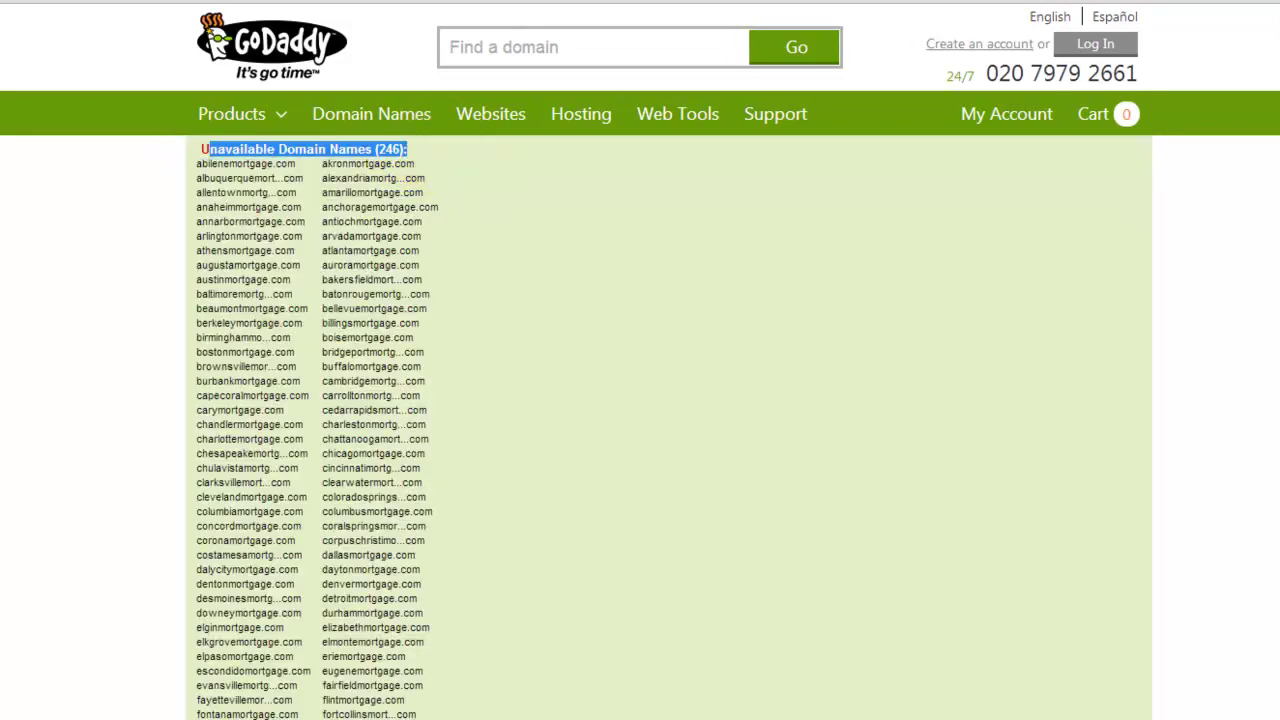
pyautogui.scroll(-11, 640, 400)
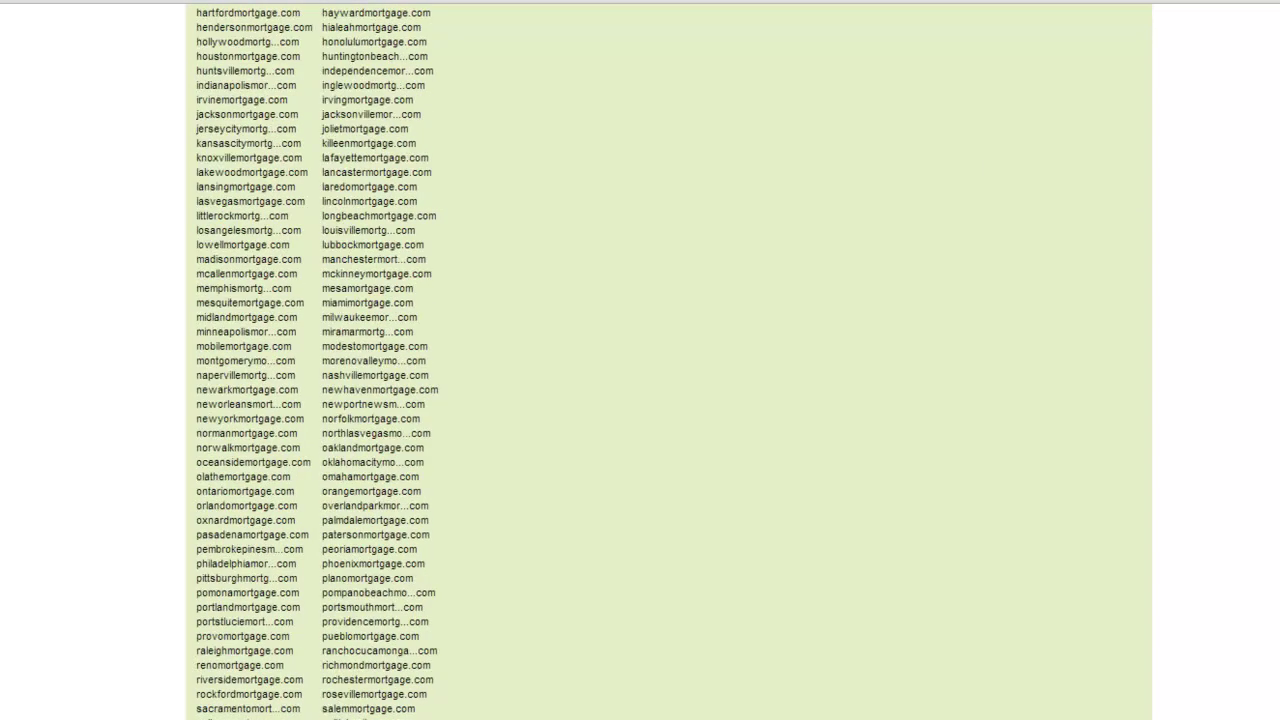
pyautogui.scroll(-5, 515, 478)
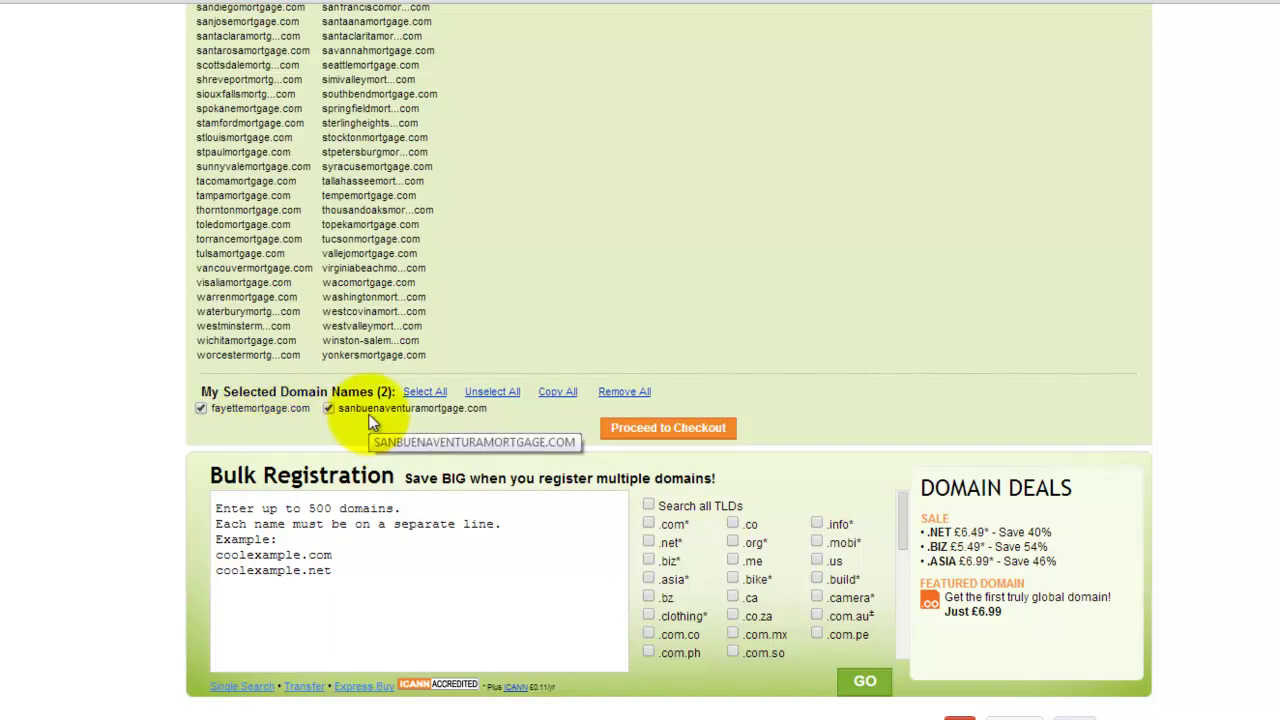
pyautogui.moveTo(500, 410); pyautogui.dragTo(548, 418)
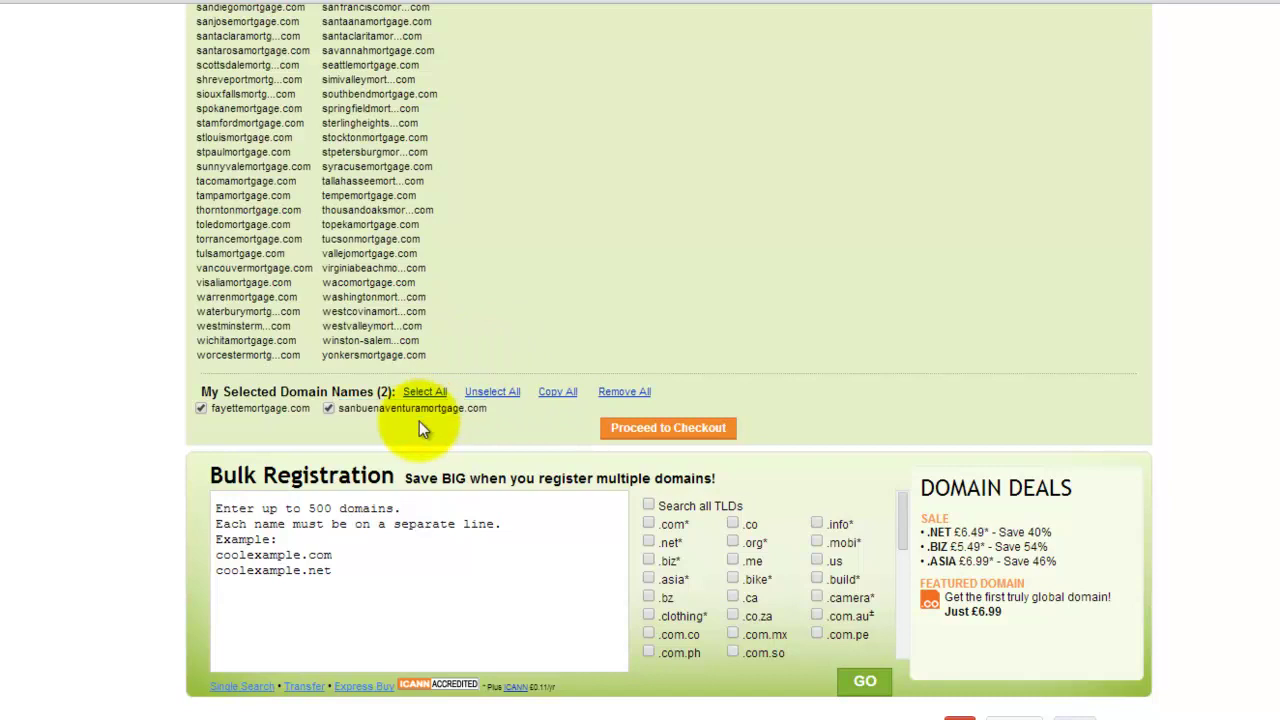
pyautogui.scroll(5, 670, 360)
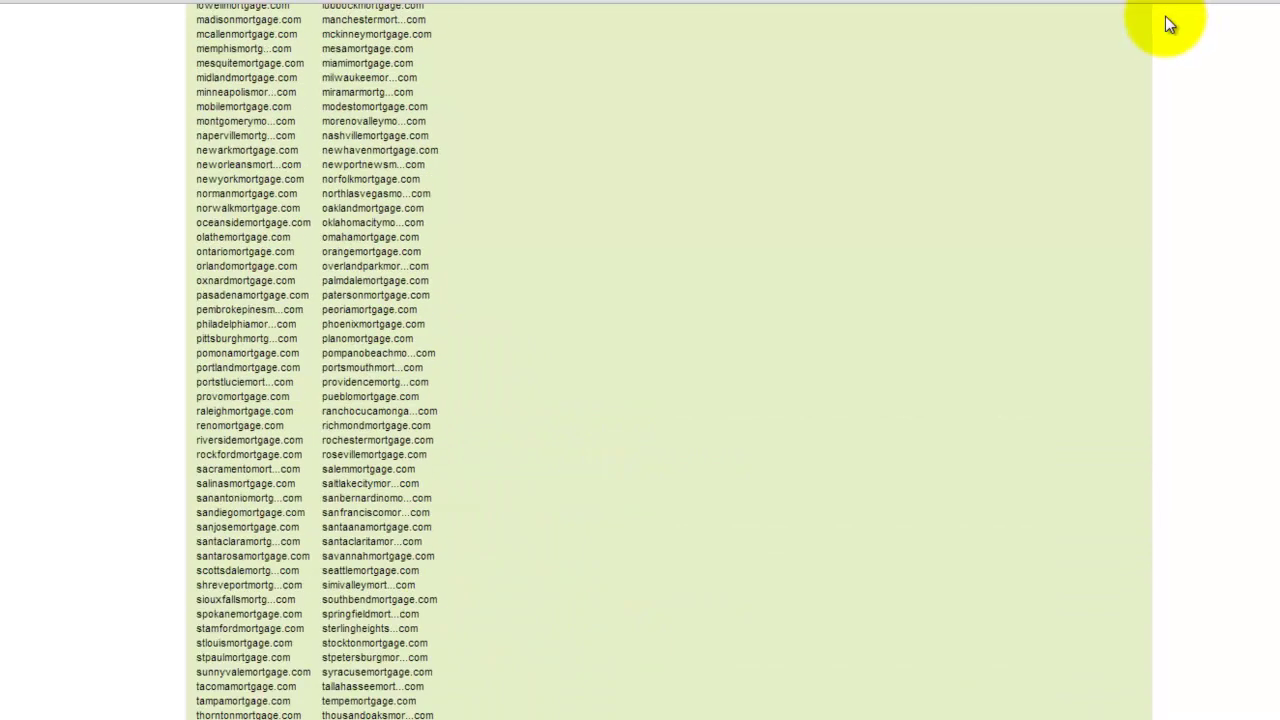
pyautogui.scroll(6, 1170, 22)
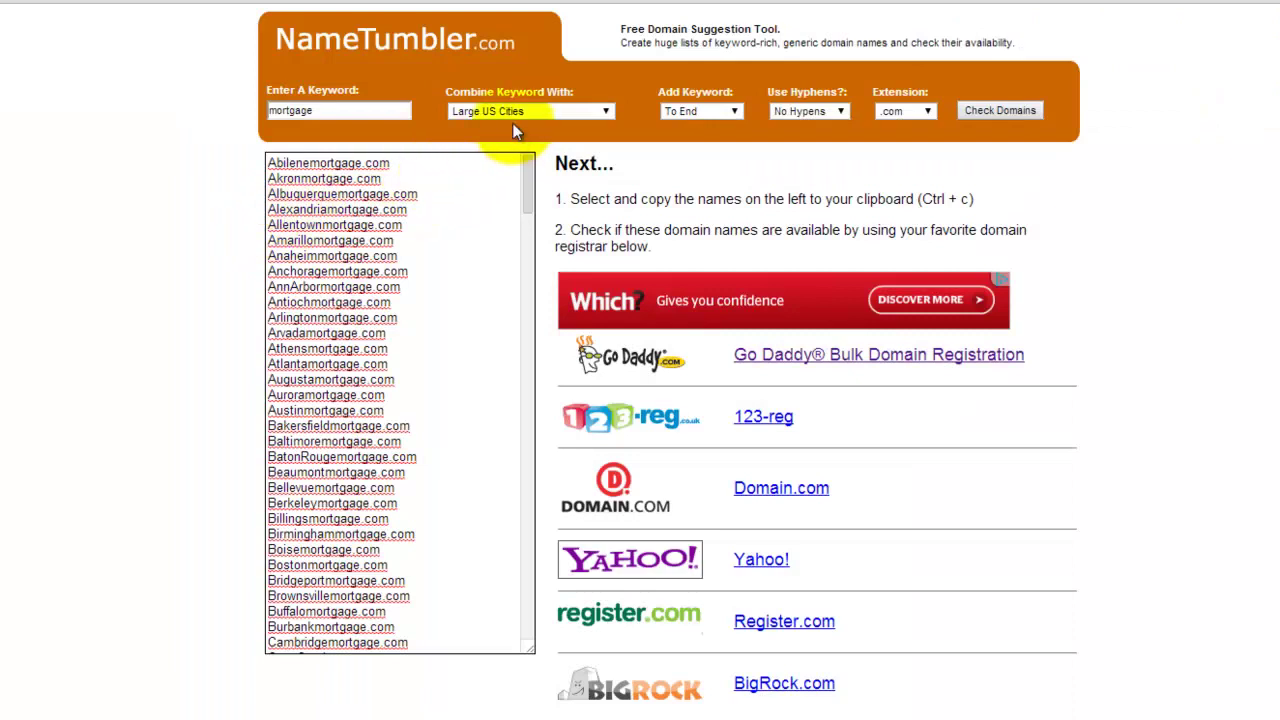
# Regenerate the large US city mortgage domain names with the keyword added to the end.
pyautogui.click(679, 111)
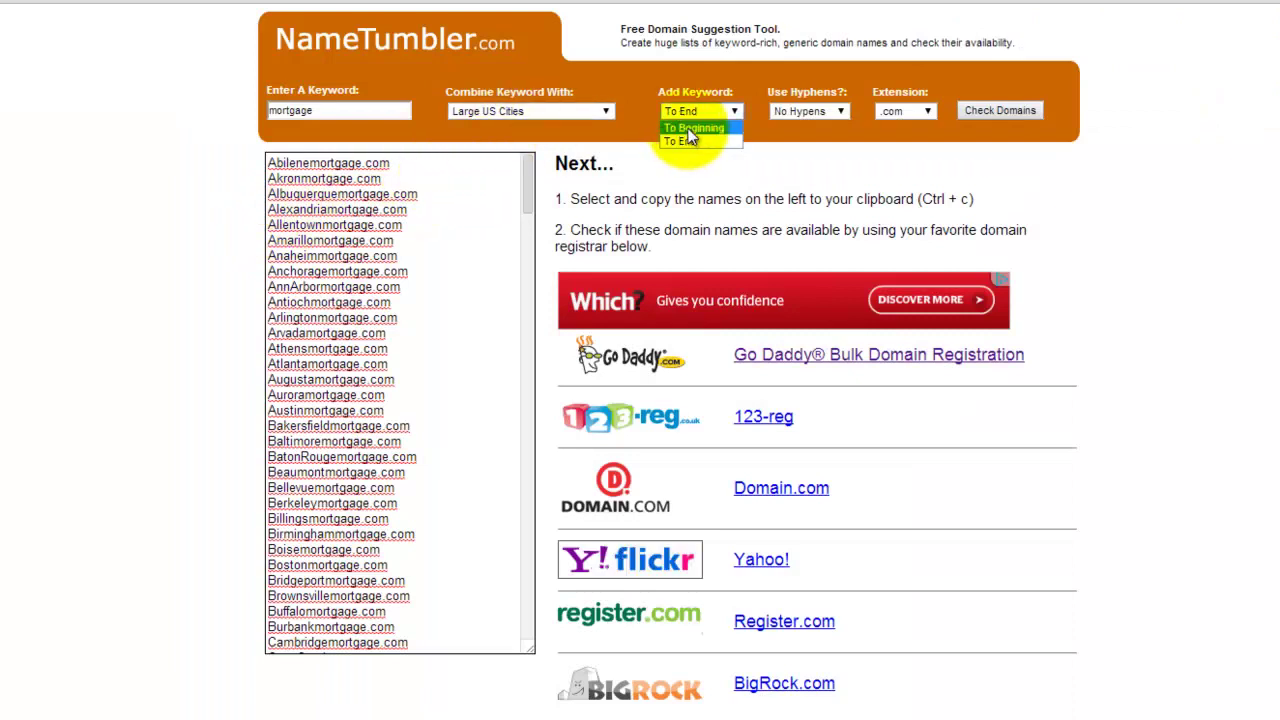
pyautogui.click(695, 141)
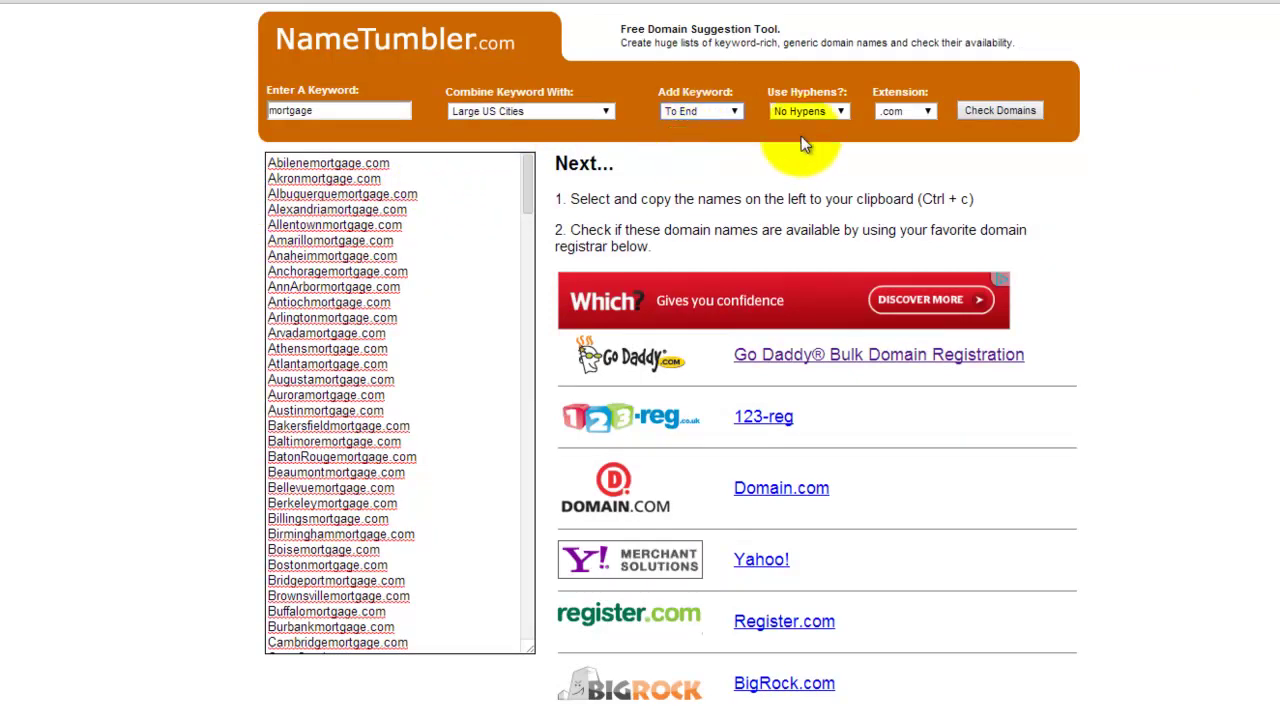
pyautogui.click(985, 112)
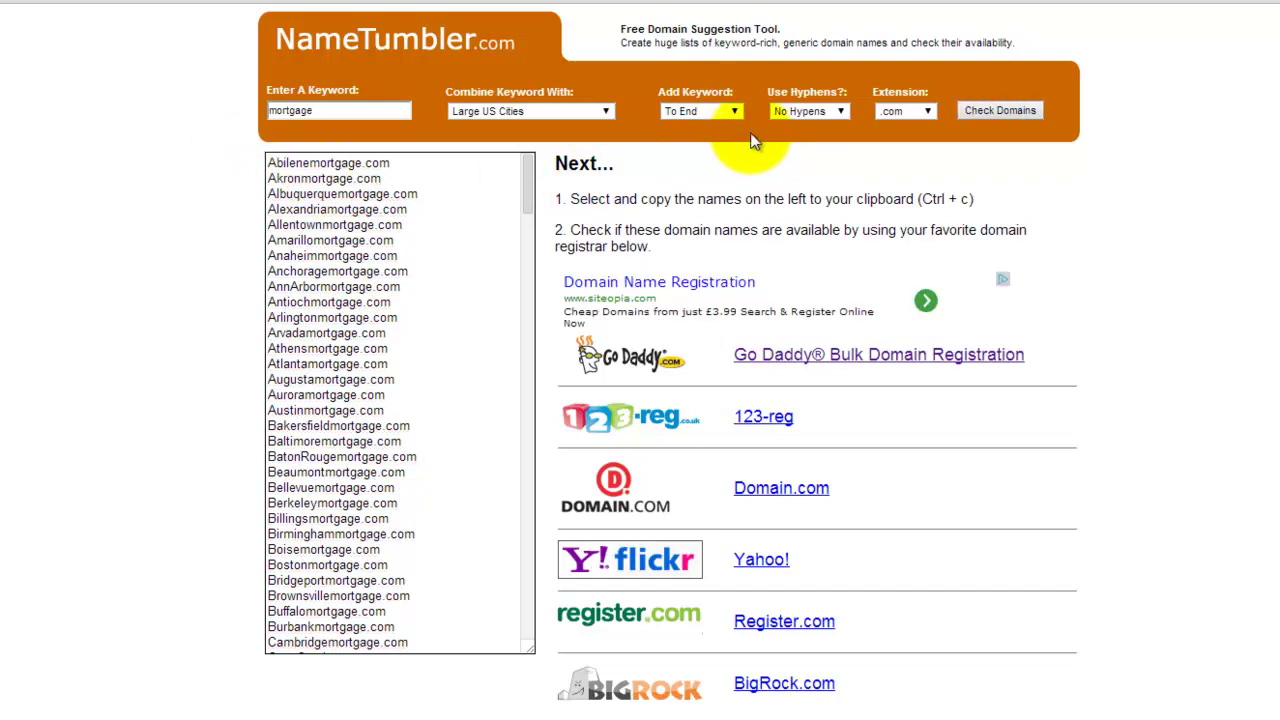
# Generate the large US city mortgage domain names with the keyword added to the beginning.
pyautogui.click(727, 112)
pyautogui.click(700, 128)
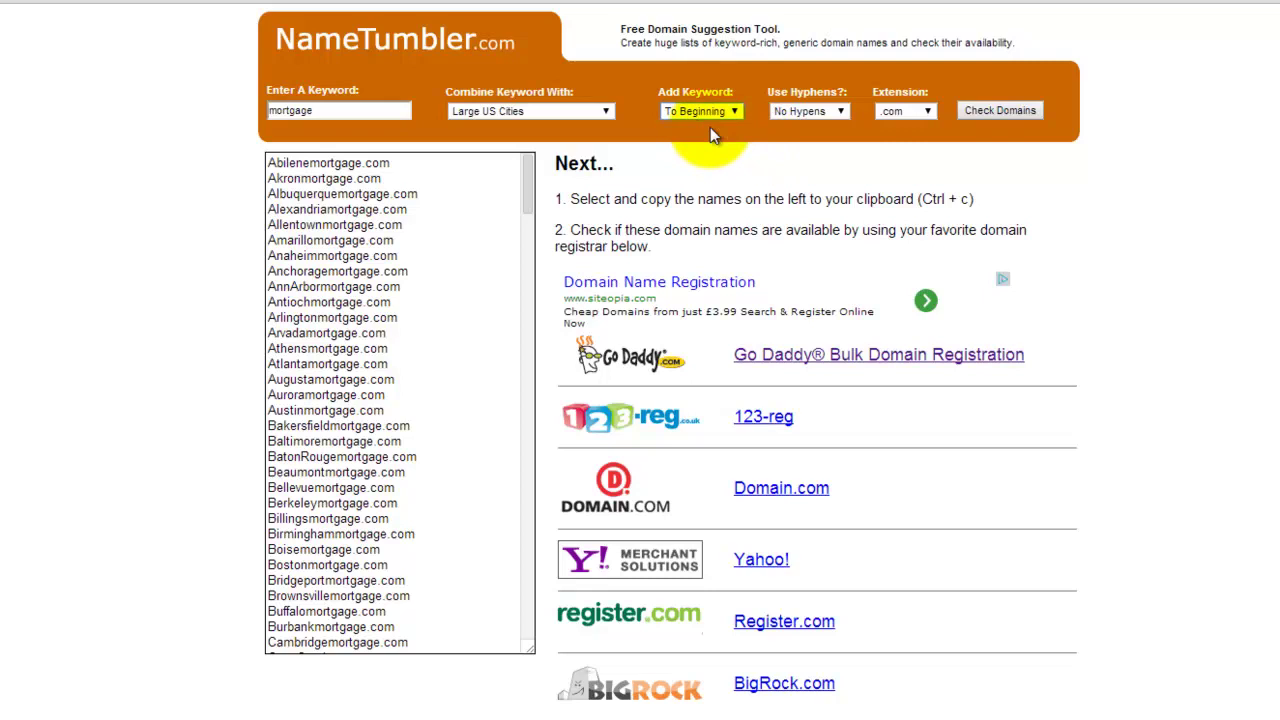
pyautogui.click(1017, 110)
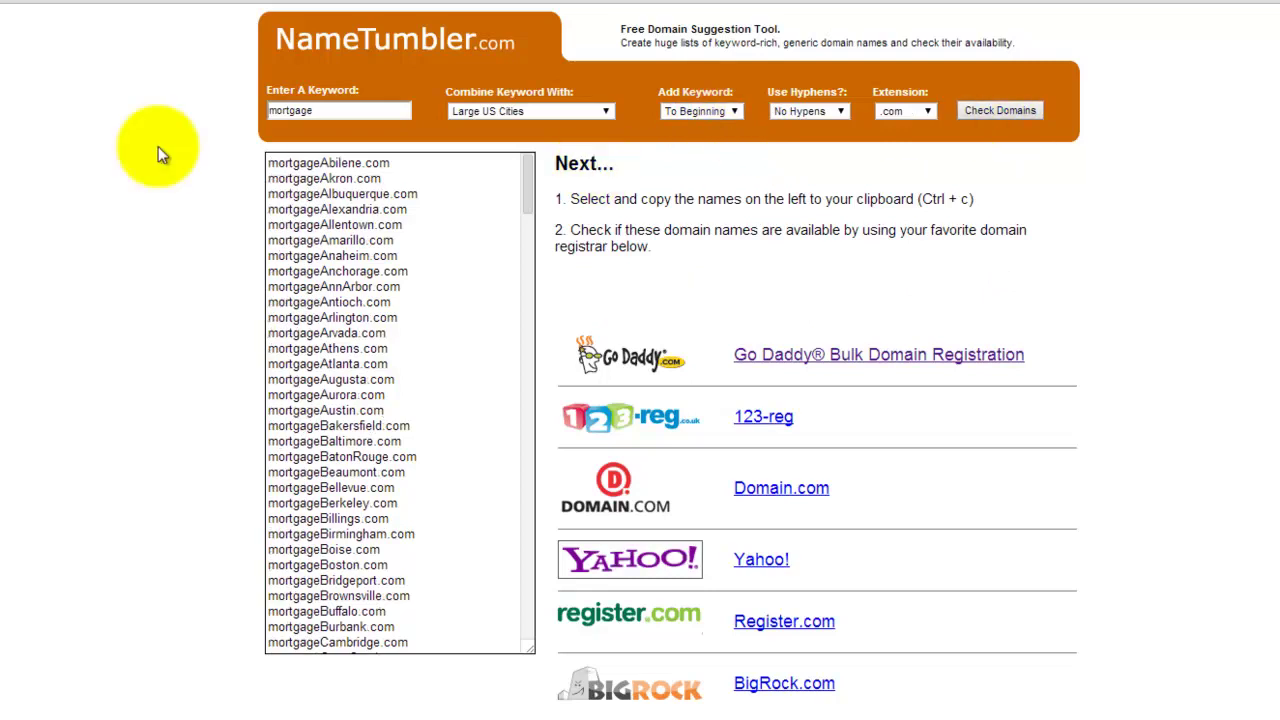
# Copy the entire list of keyword-first mortgage names and paste it into GoDaddy's Bulk Registration form.
pyautogui.click(416, 183)
pyautogui.hotkey('ctrl', 'a')
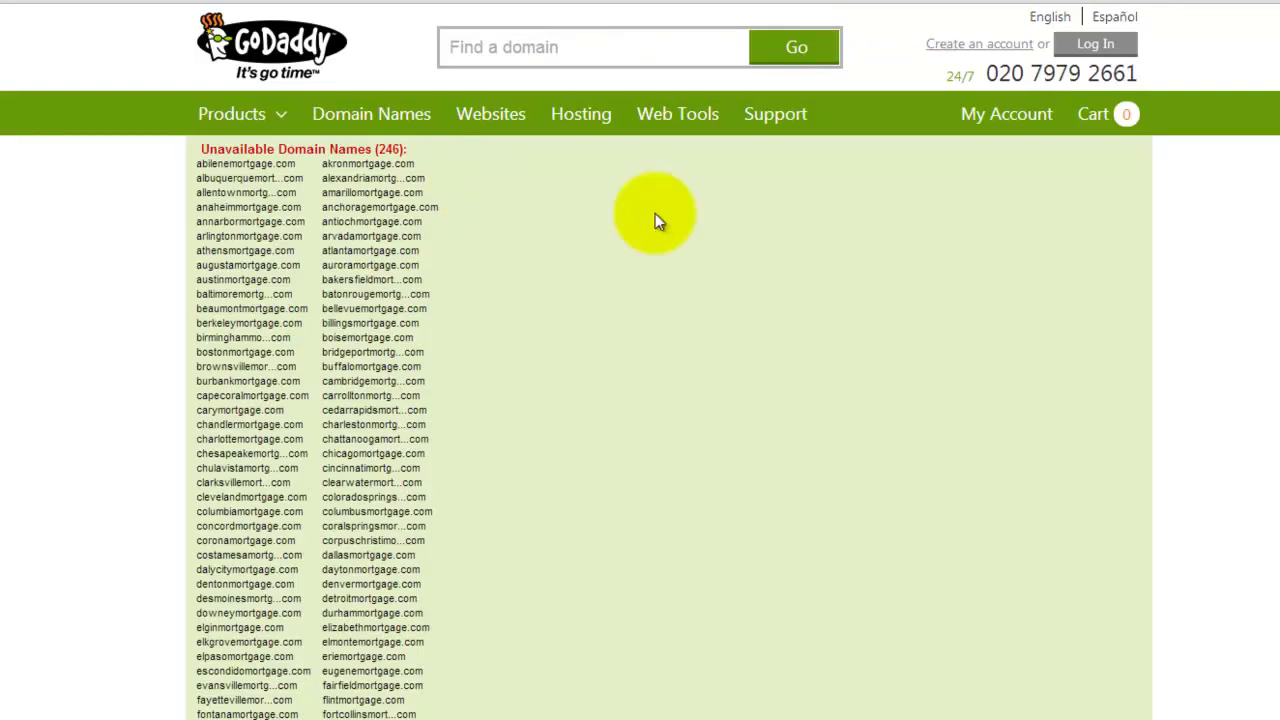
pyautogui.scroll(-8, 640, 400)
pyautogui.scroll(-10, 580, 330)
pyautogui.click(533, 310)
pyautogui.hotkey('ctrl', 'v')
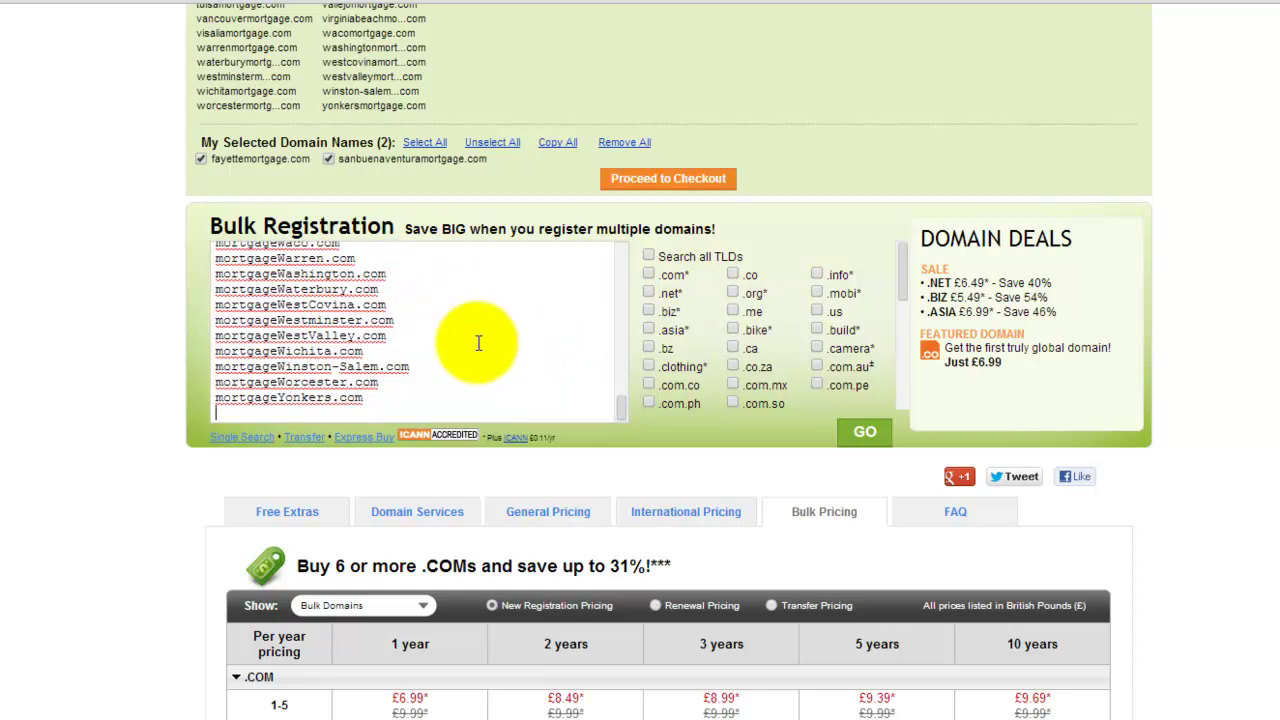
# Run the bulk availability check on the pasted keyword-first names and review the unavailable and selected domains.
pyautogui.moveTo(460, 397); pyautogui.dragTo(215, 258)
pyautogui.hotkey('ctrl', 'a')
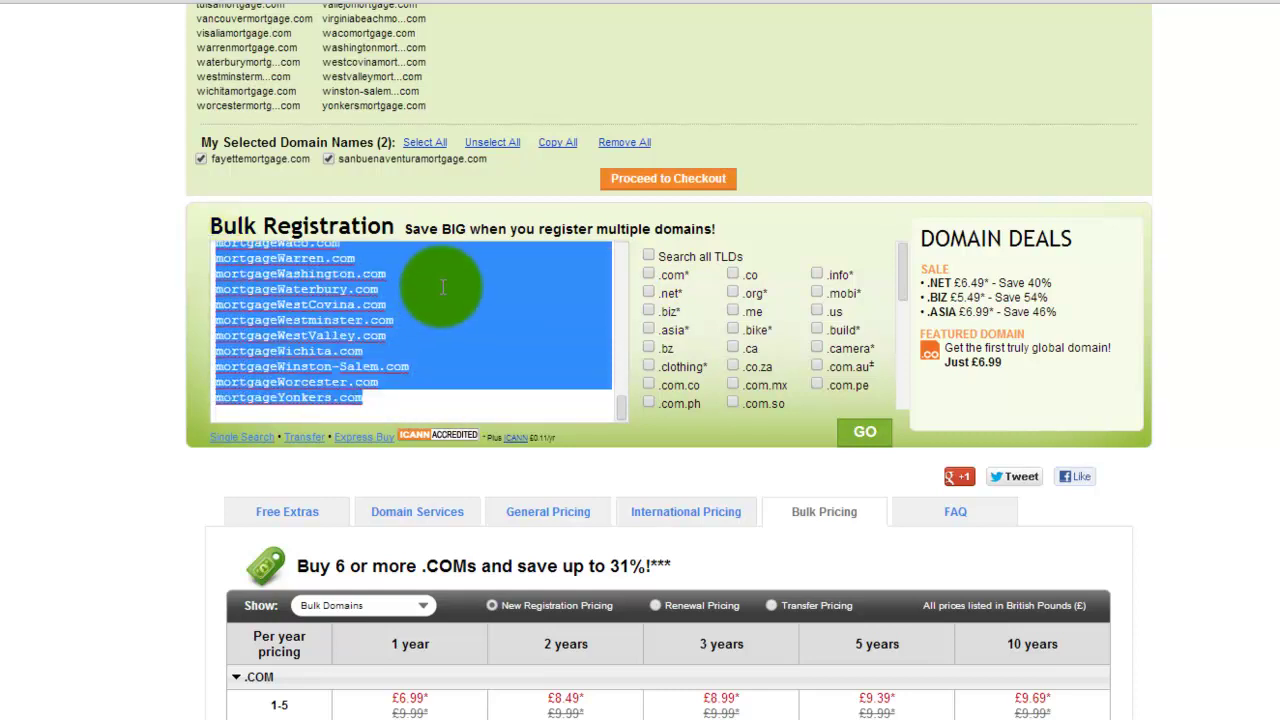
pyautogui.click(416, 306)
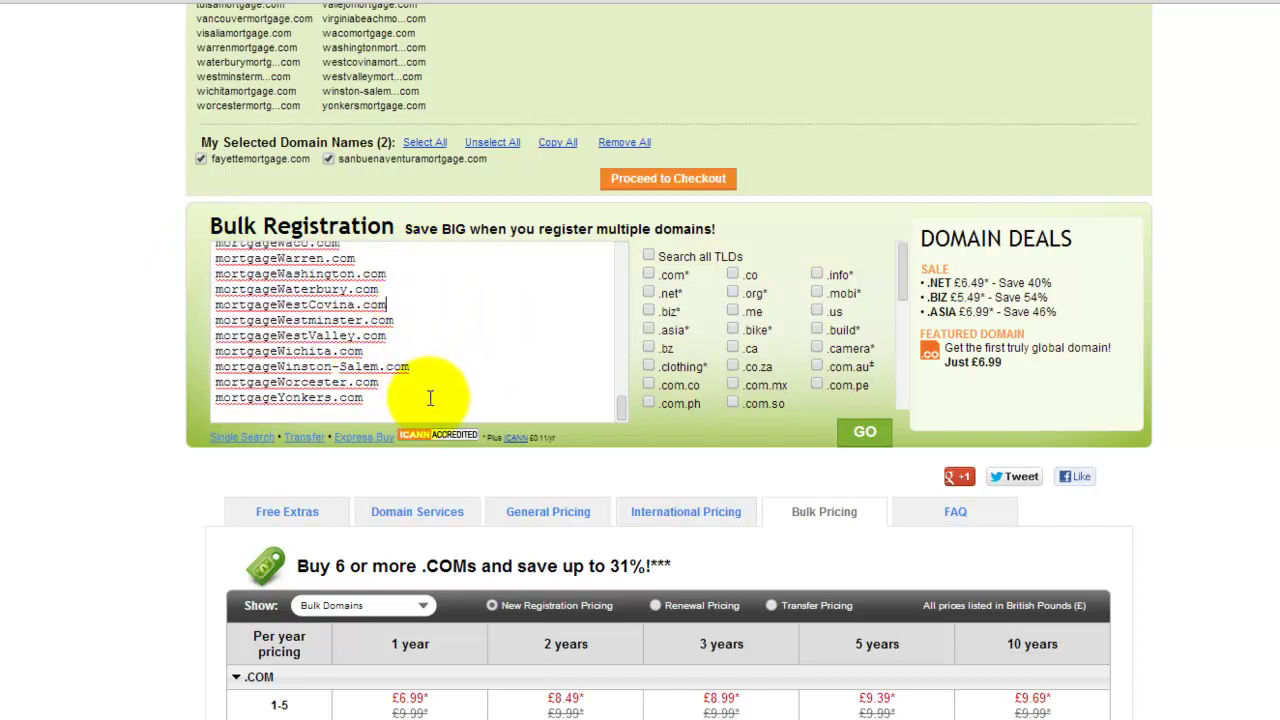
pyautogui.moveTo(417, 400); pyautogui.dragTo(323, 351)
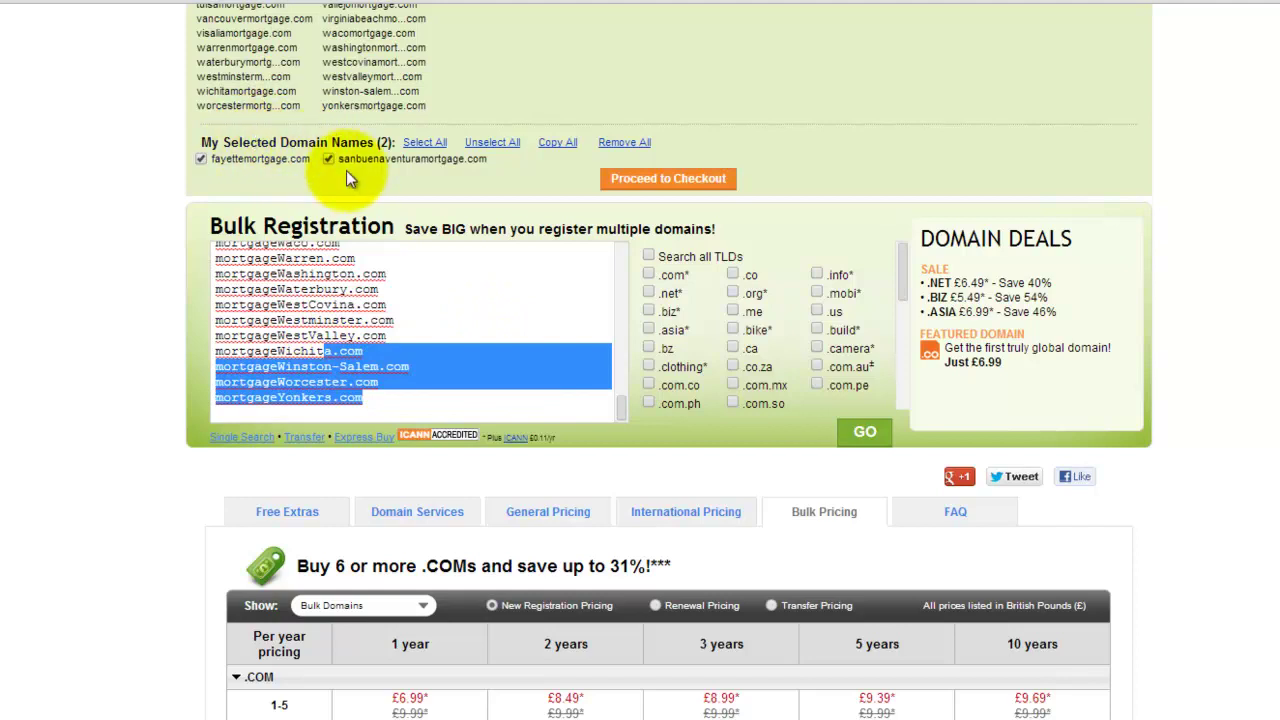
pyautogui.click(415, 310)
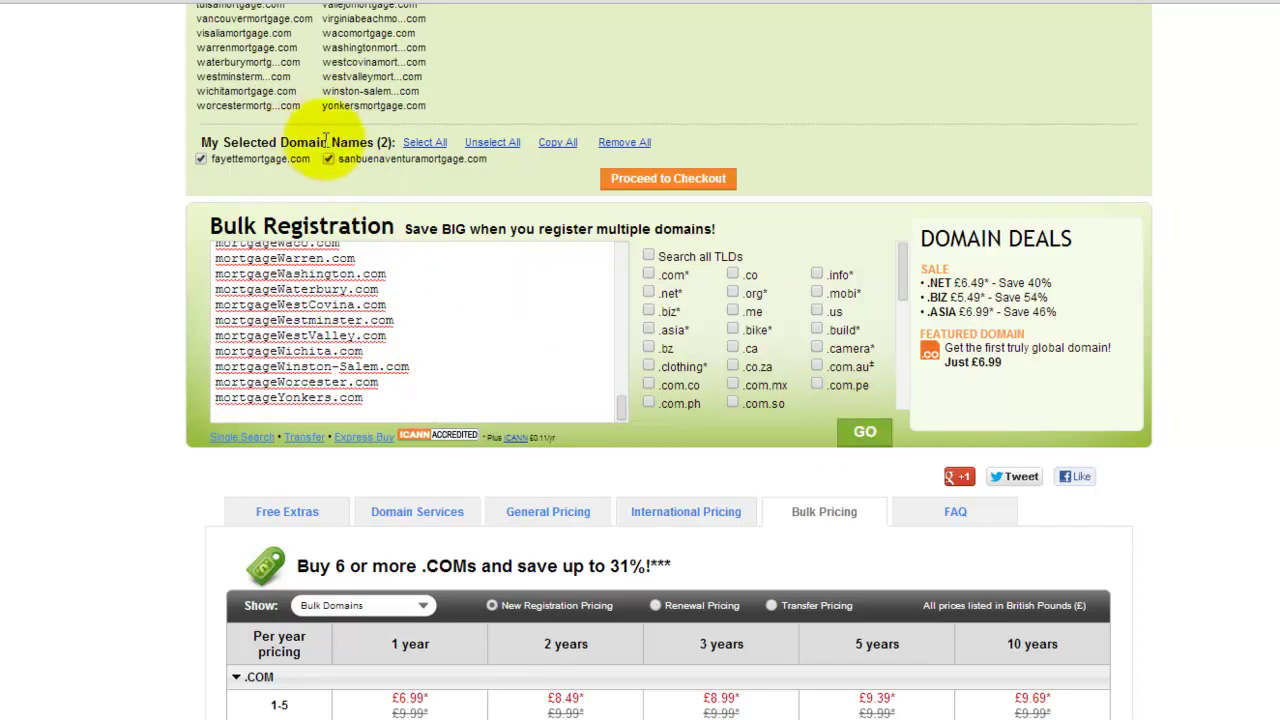
pyautogui.click(416, 146)
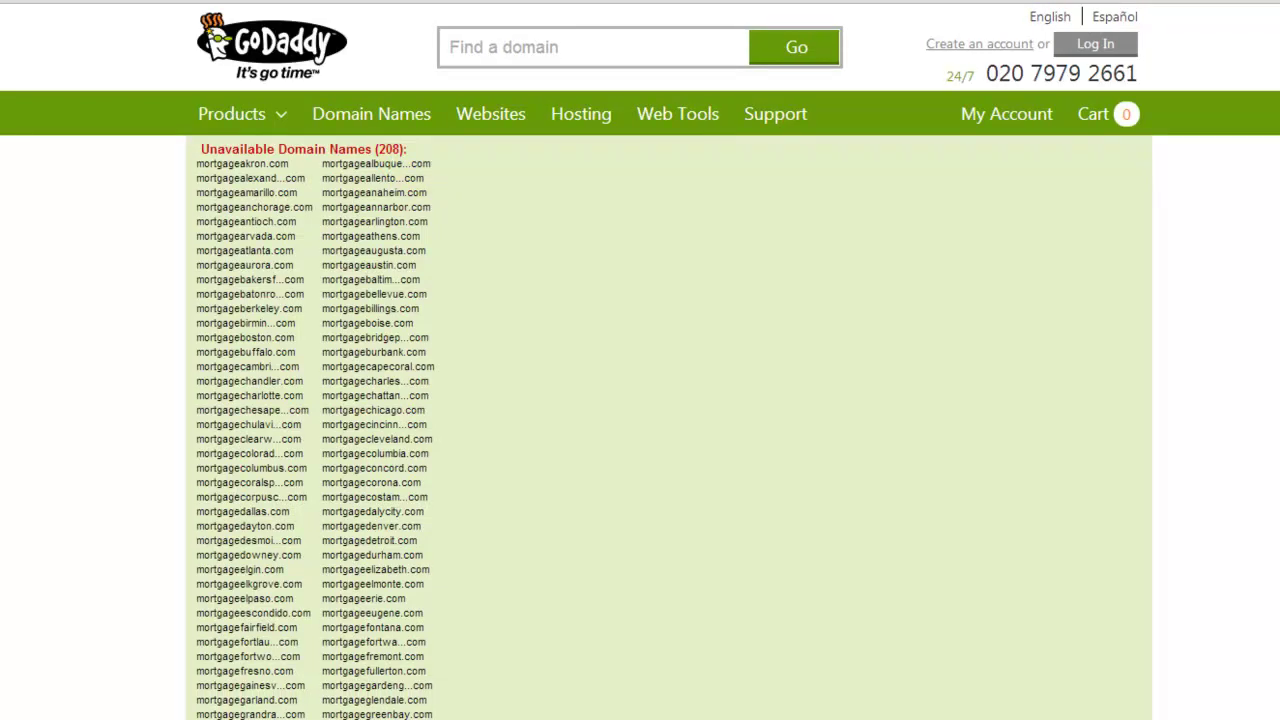
pyautogui.scroll(-15, 428, 362)
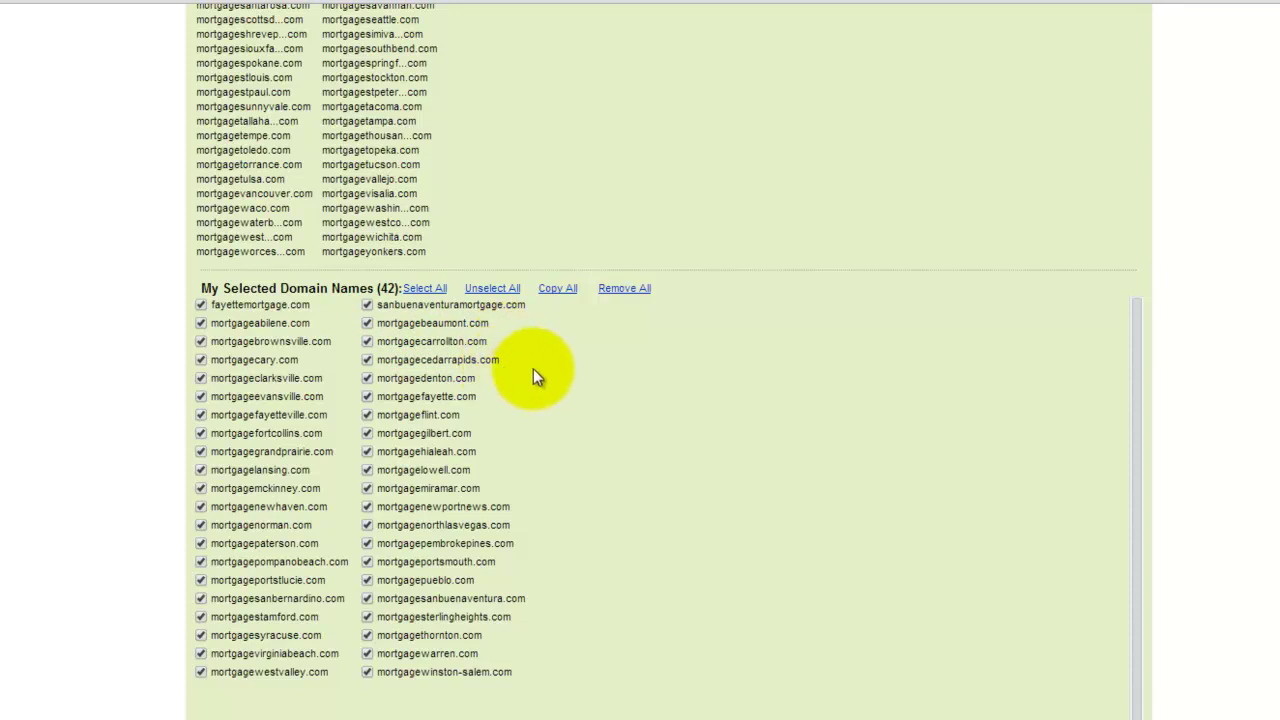
pyautogui.scroll(15, 1000, 8)
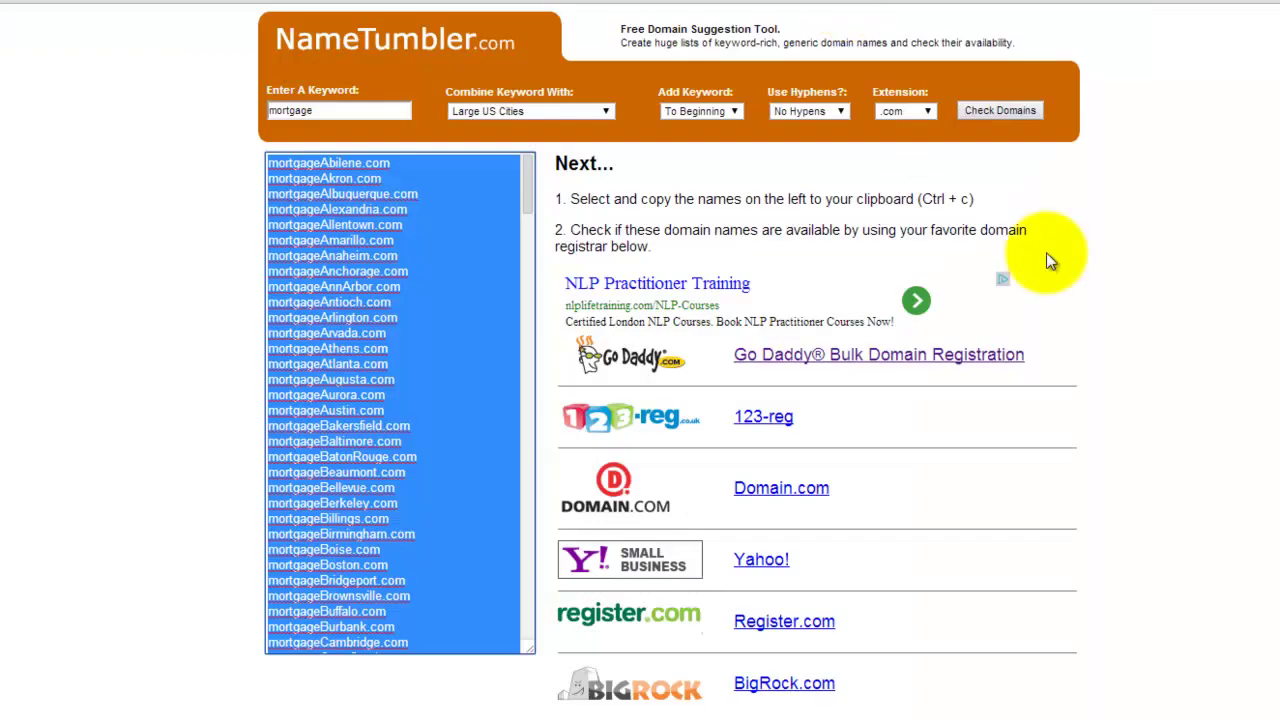
# Switch to NameStall's Domain Name Generator page and look over the tool.
pyautogui.click(1146, 275)
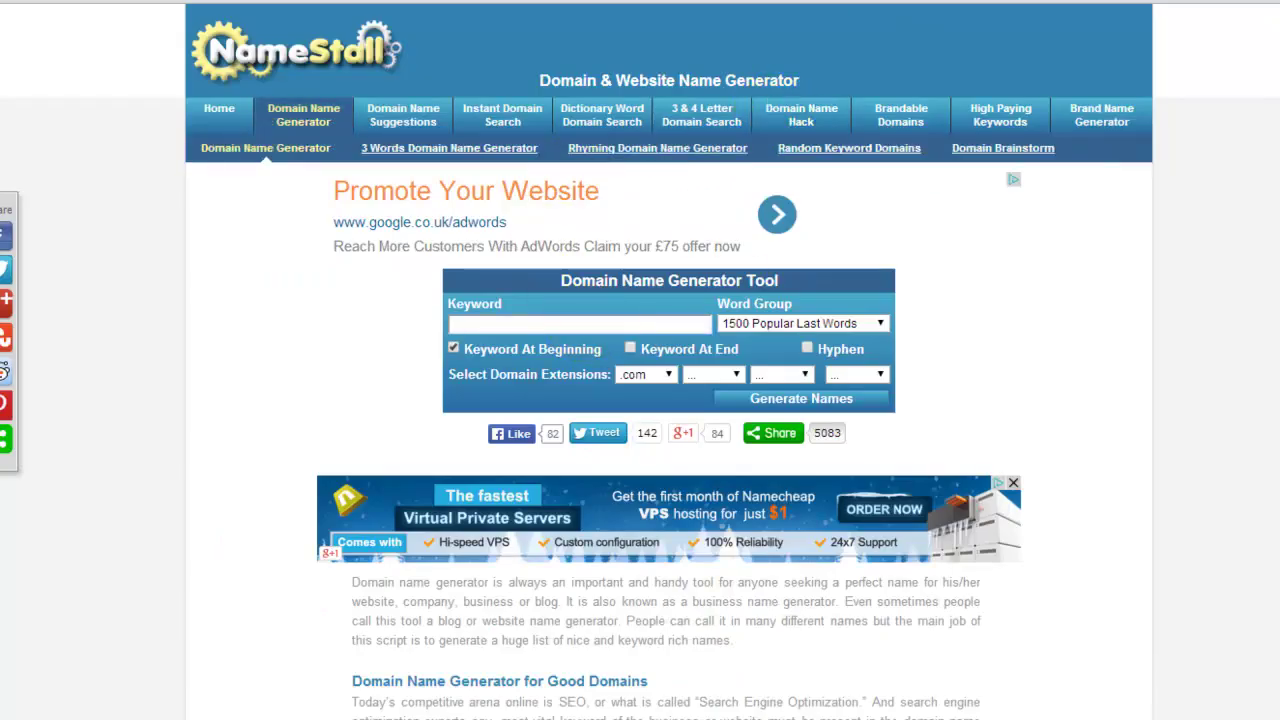
pyautogui.scroll(-1, 571, 350)
pyautogui.scroll(1, 1216, 133)
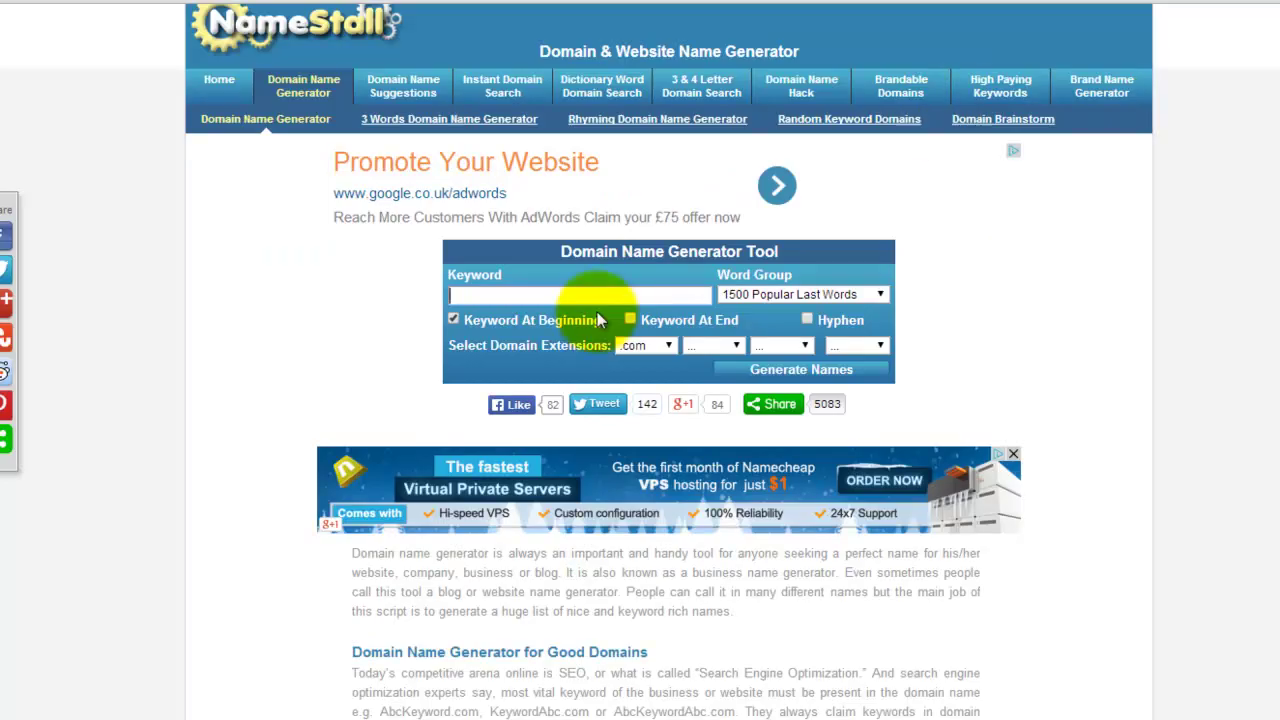
pyautogui.click(599, 297)
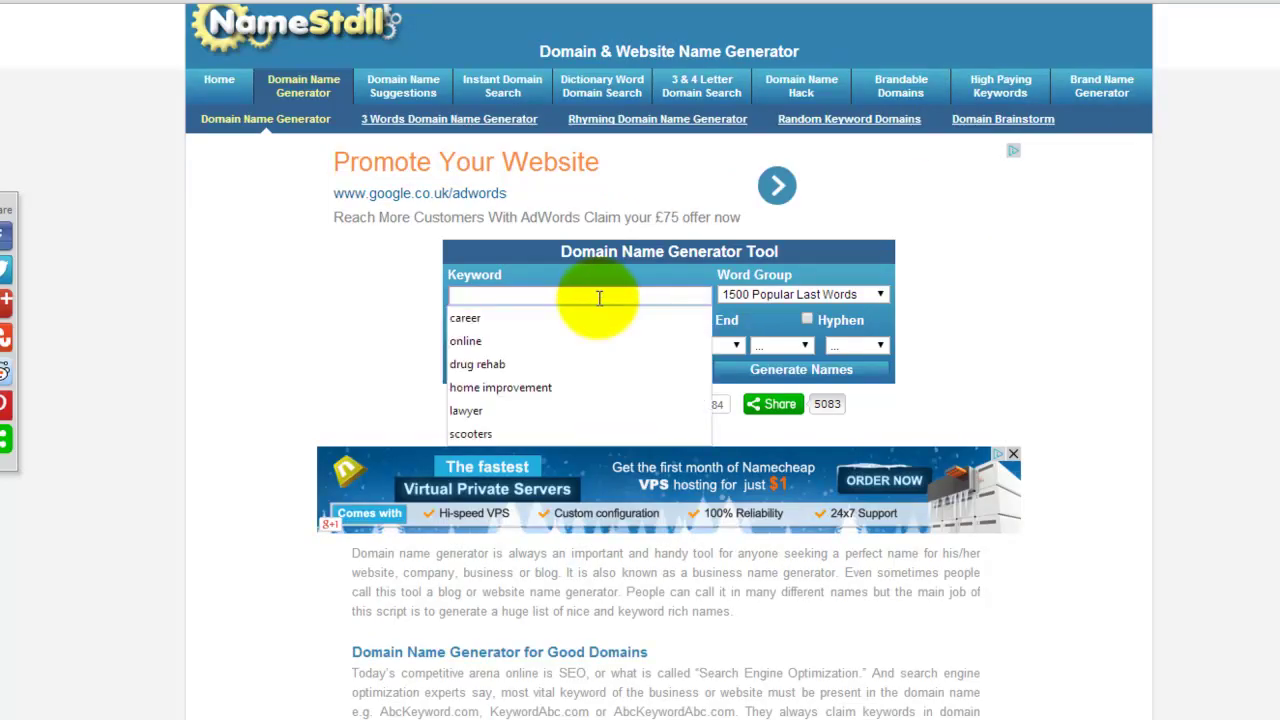
pyautogui.click(535, 318)
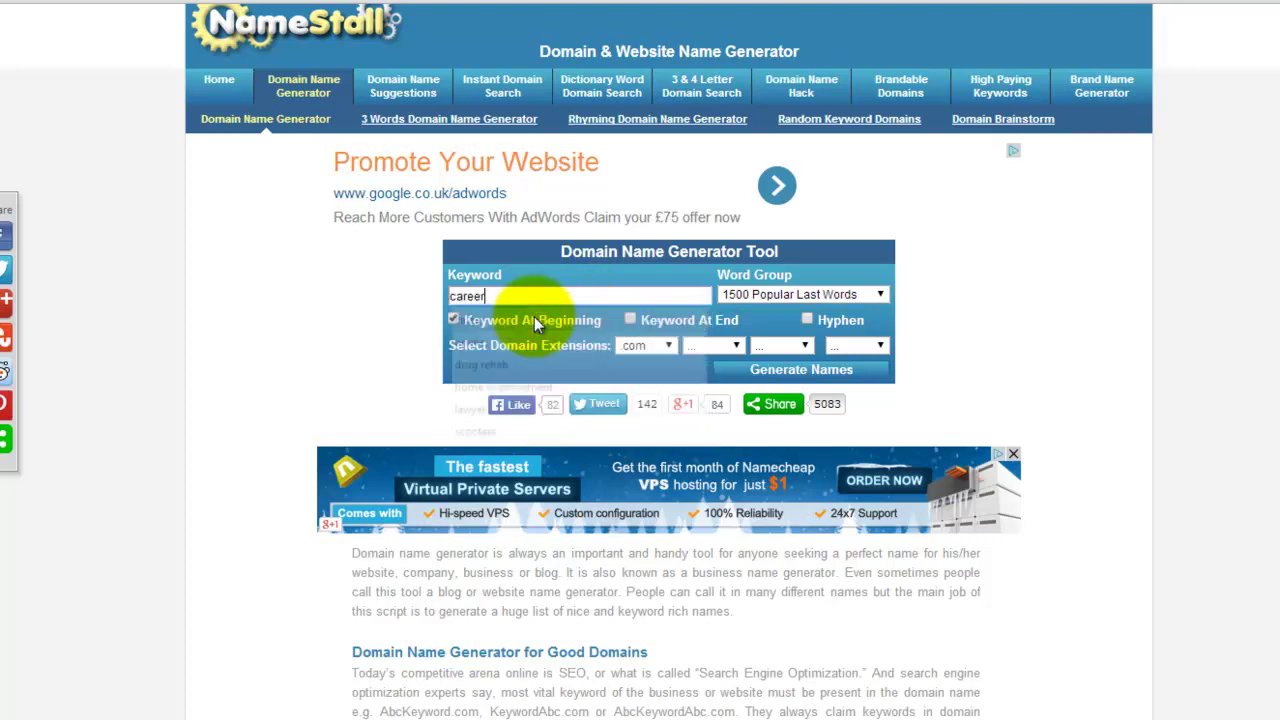
pyautogui.doubleClick(456, 297)
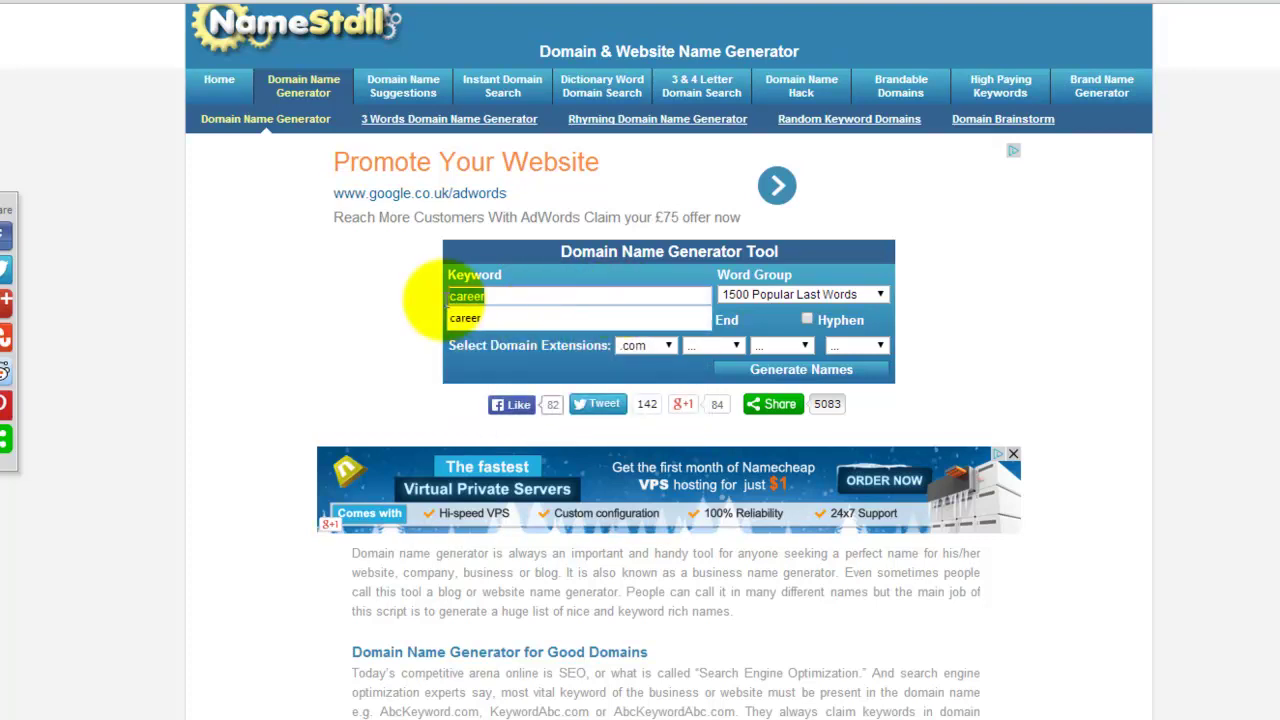
pyautogui.press('BackSpace')
# Set the generator's keyword to drugrehab, written without a space, and the word group to US Cities.
pyautogui.click(456, 296)
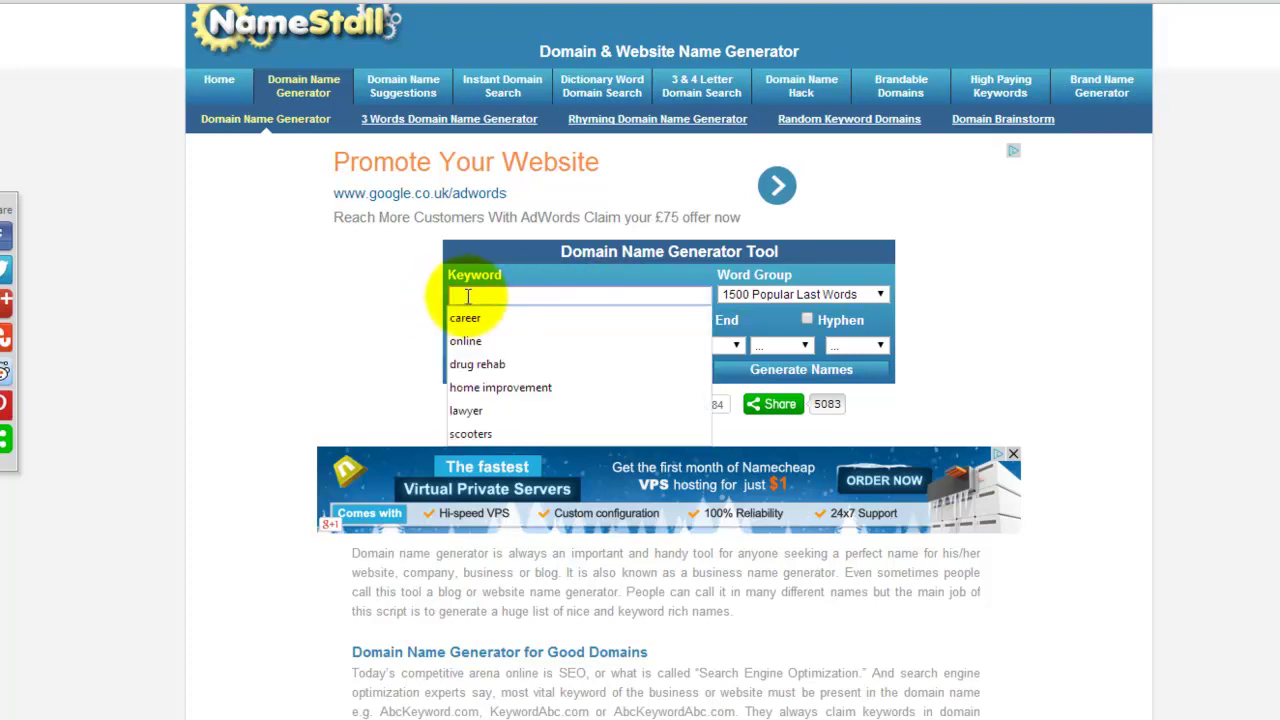
pyautogui.click(493, 363)
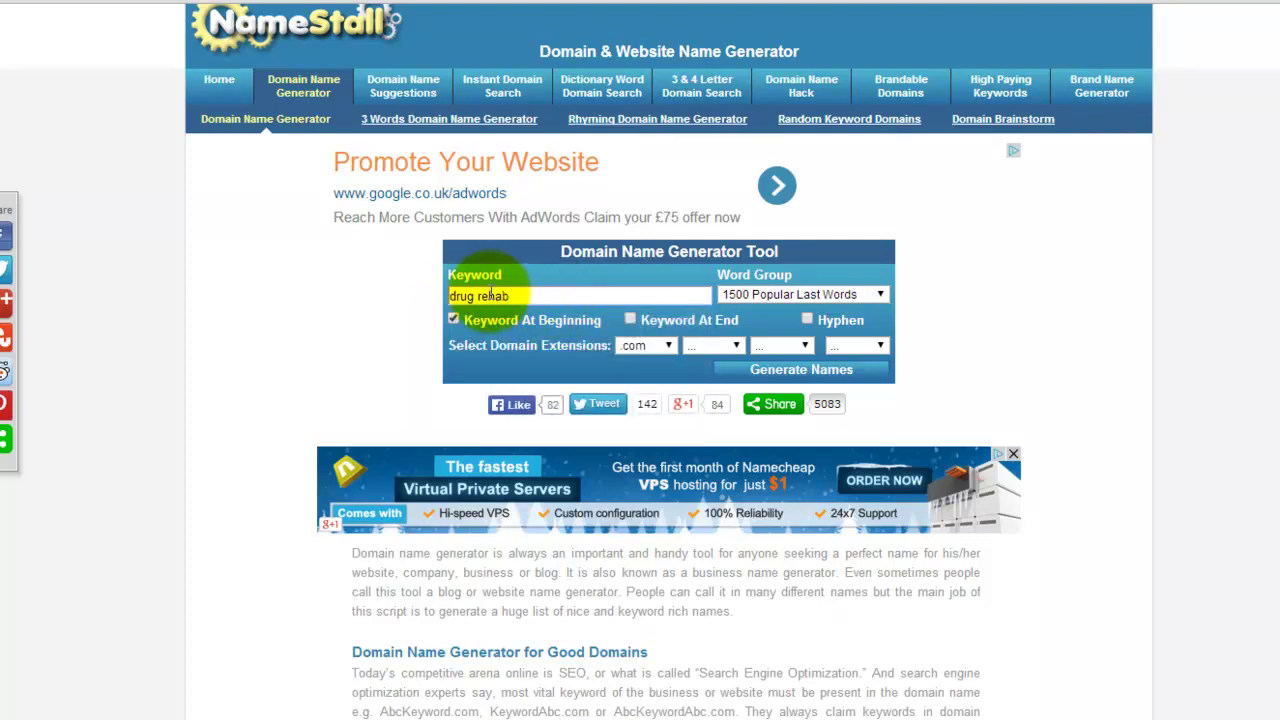
pyautogui.click(497, 294)
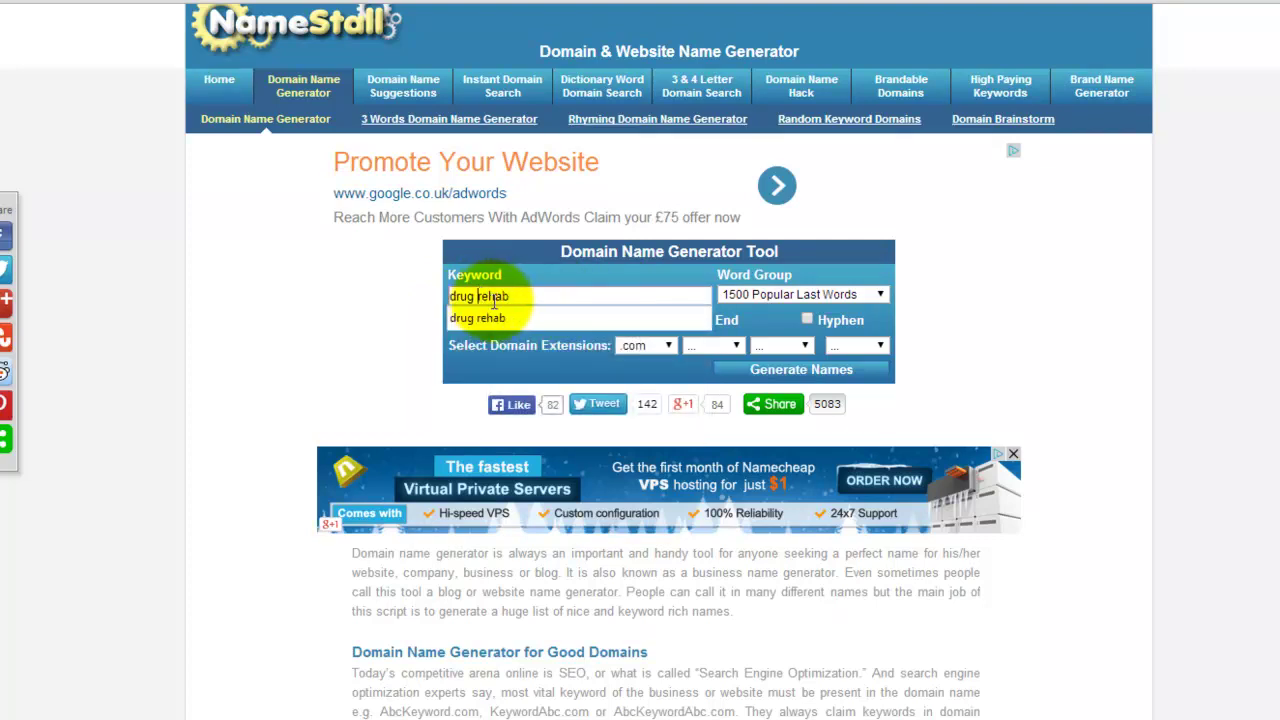
pyautogui.press('BackSpace')
pyautogui.click(818, 294)
pyautogui.moveTo(883, 333); pyautogui.dragTo(877, 498)
pyautogui.click(782, 403)
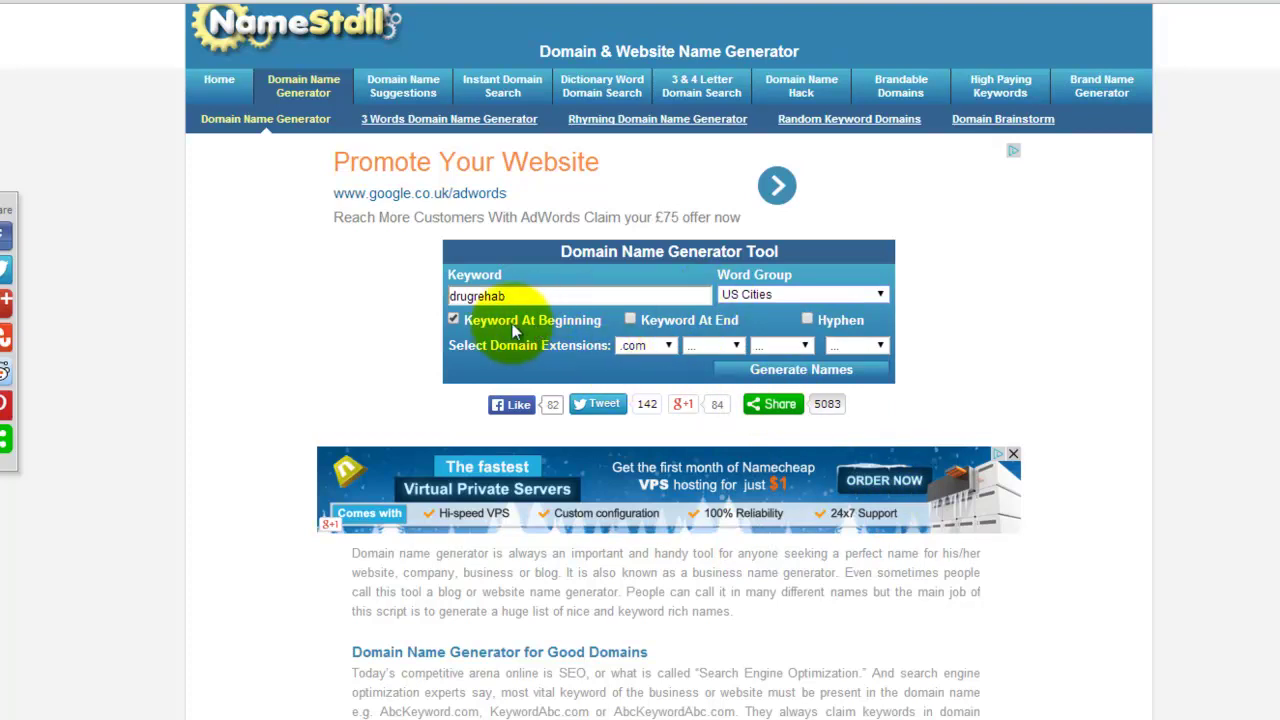
# Place the keyword only at the end and generate the .com domain names.
pyautogui.click(453, 319)
pyautogui.click(630, 320)
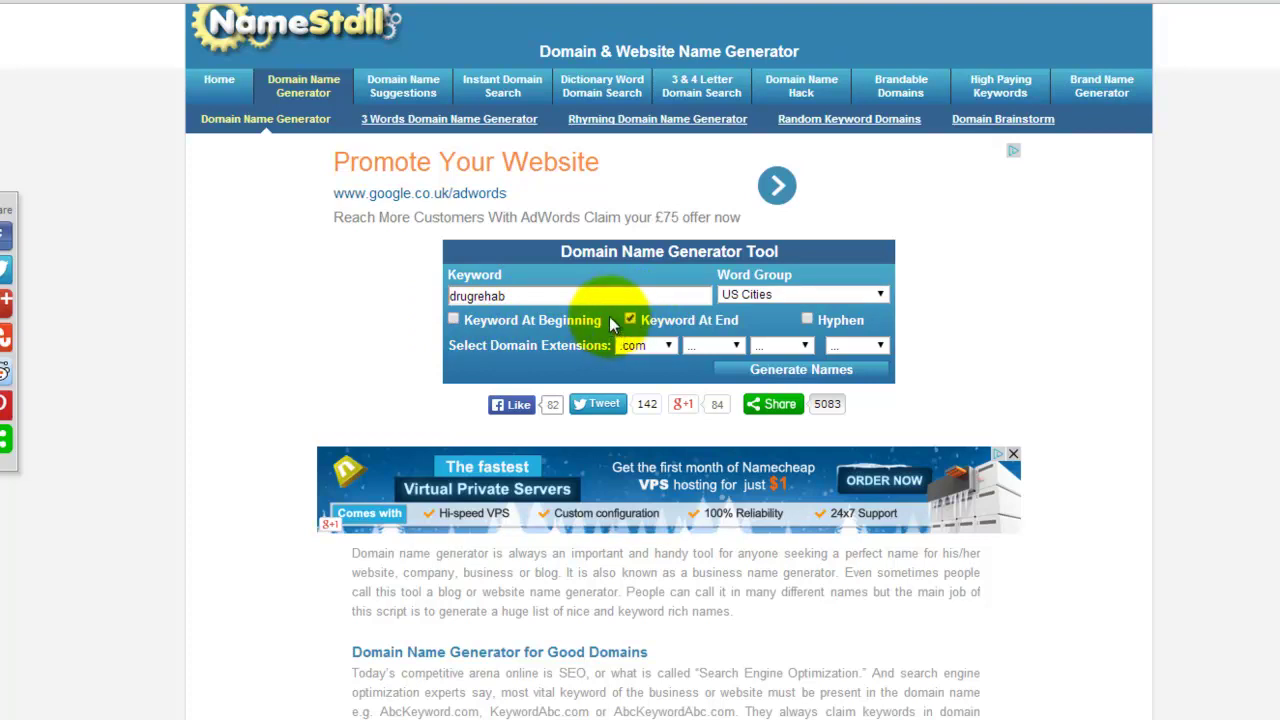
pyautogui.click(784, 375)
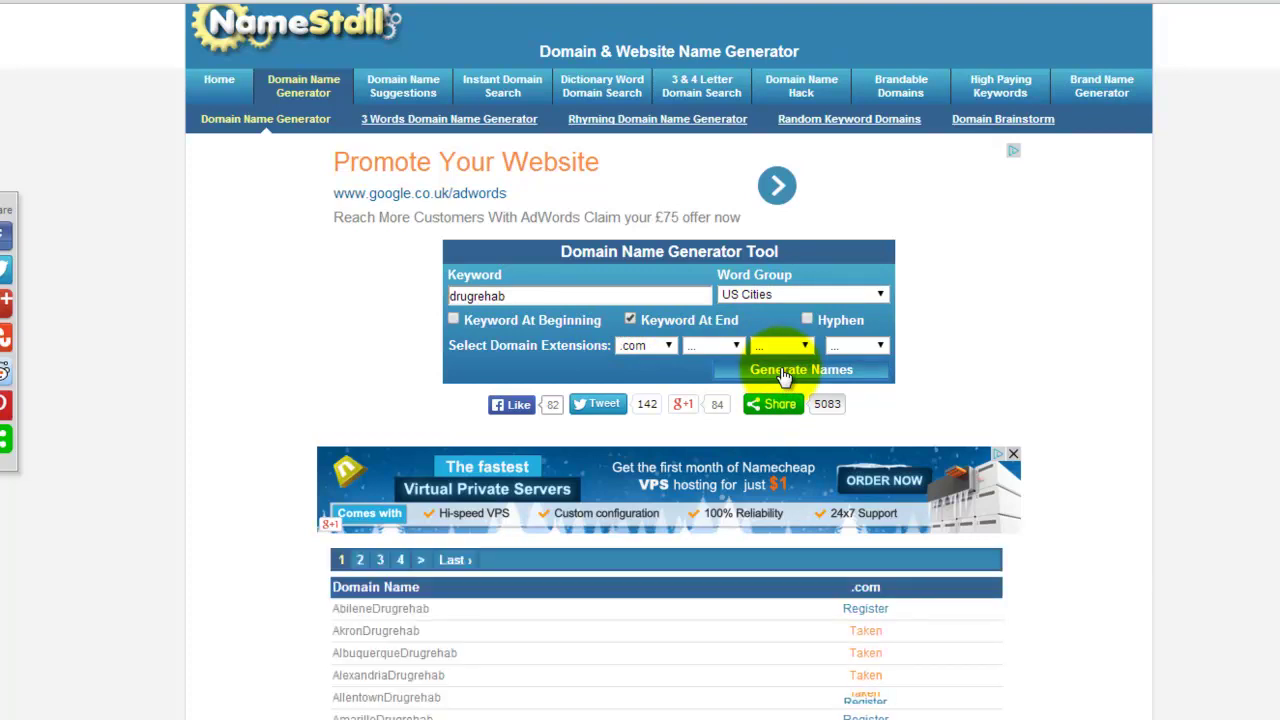
# Review the first page of drugrehab names and view the registrar options for an available domain.
pyautogui.scroll(-2, 784, 375)
pyautogui.scroll(-2, 669, 400)
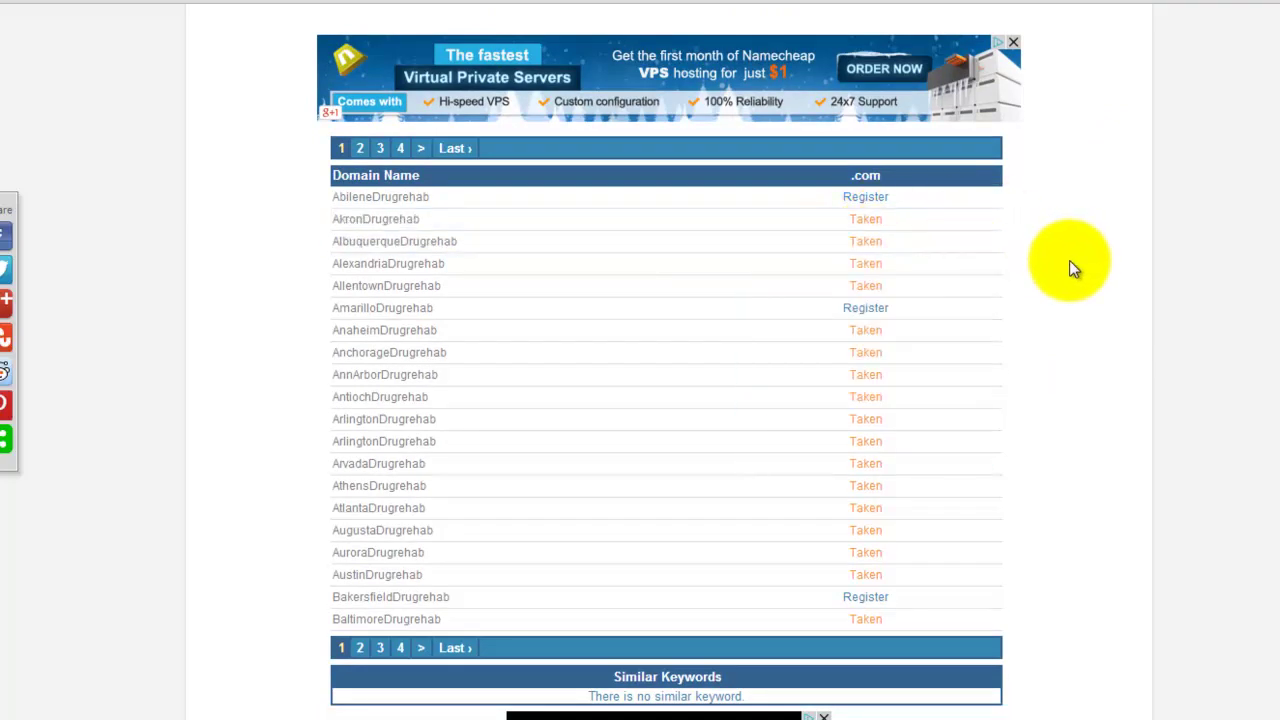
pyautogui.click(868, 312)
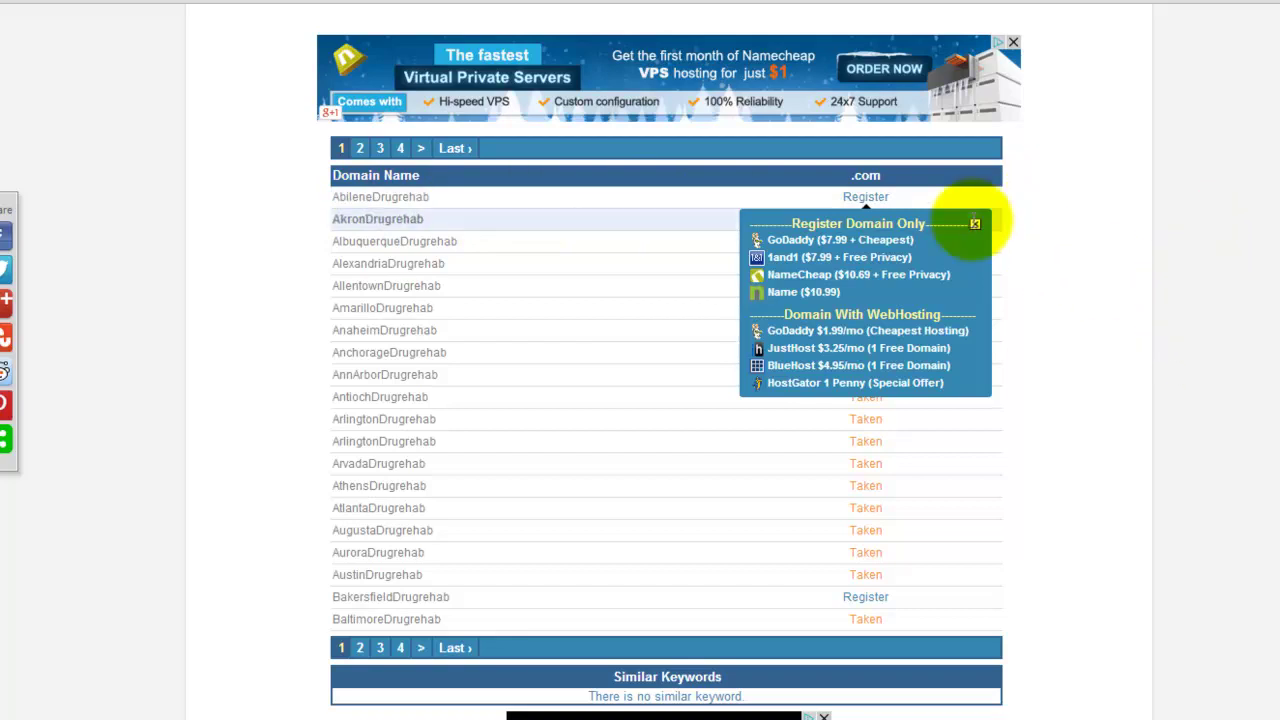
pyautogui.click(975, 224)
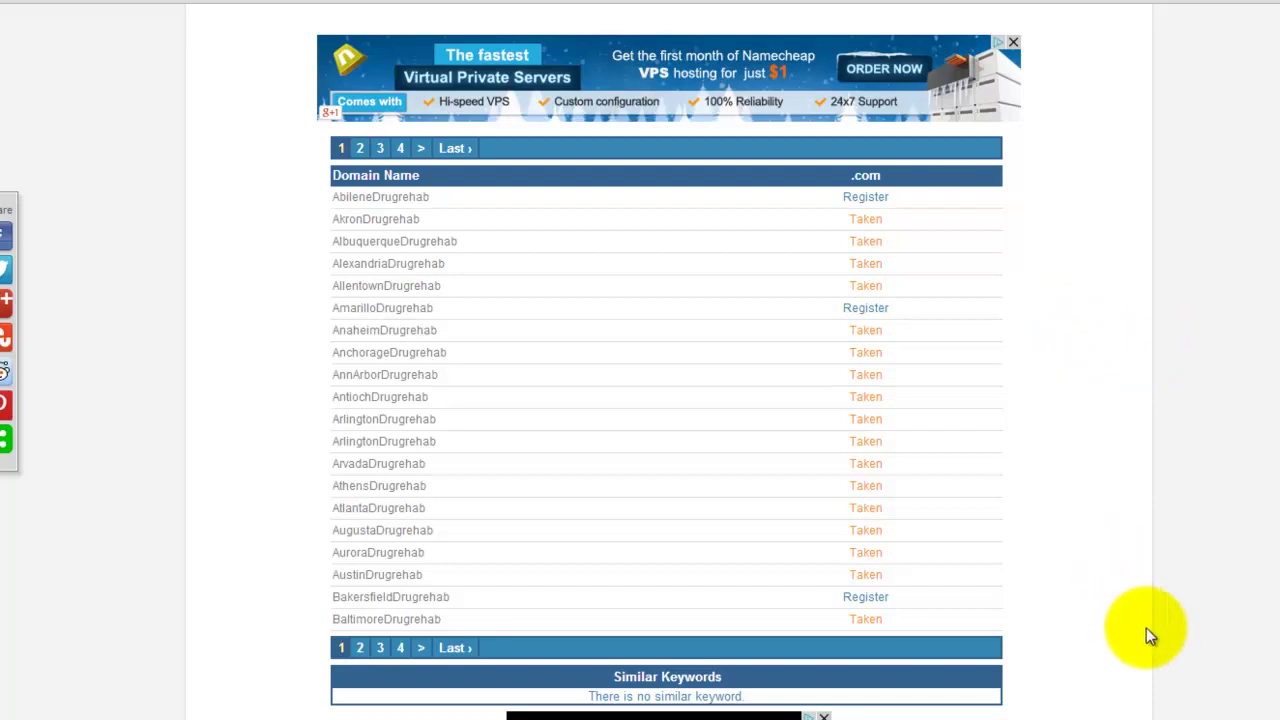
# Show the second page of drugrehab names and check which .com domains can be registered.
pyautogui.click(423, 650)
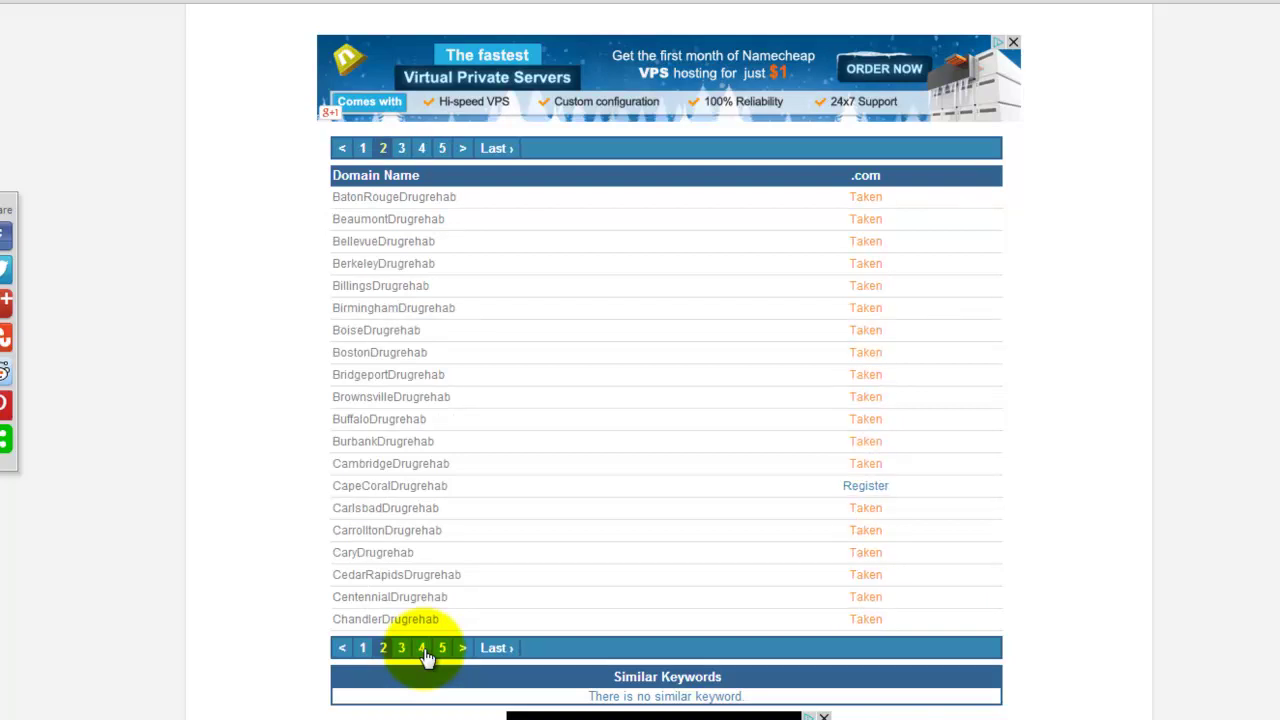
pyautogui.scroll(-5, 666, 400)
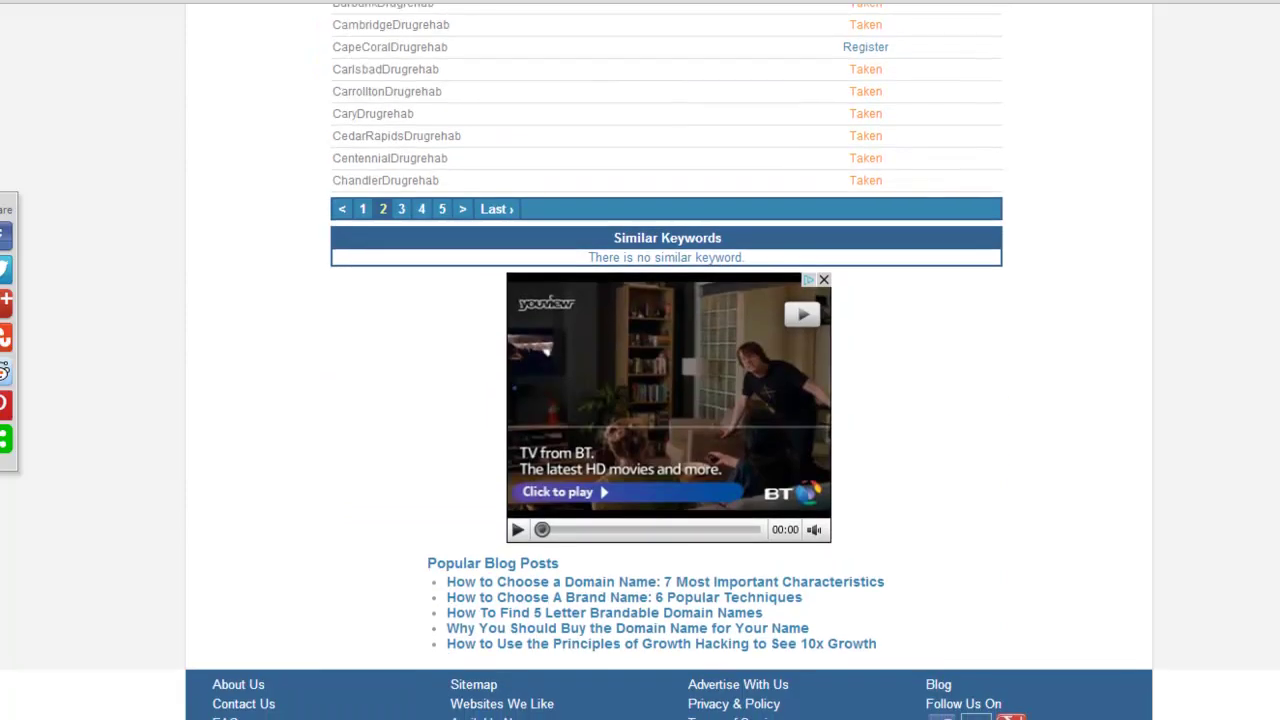
pyautogui.scroll(4, 666, 400)
pyautogui.scroll(1, 666, 400)
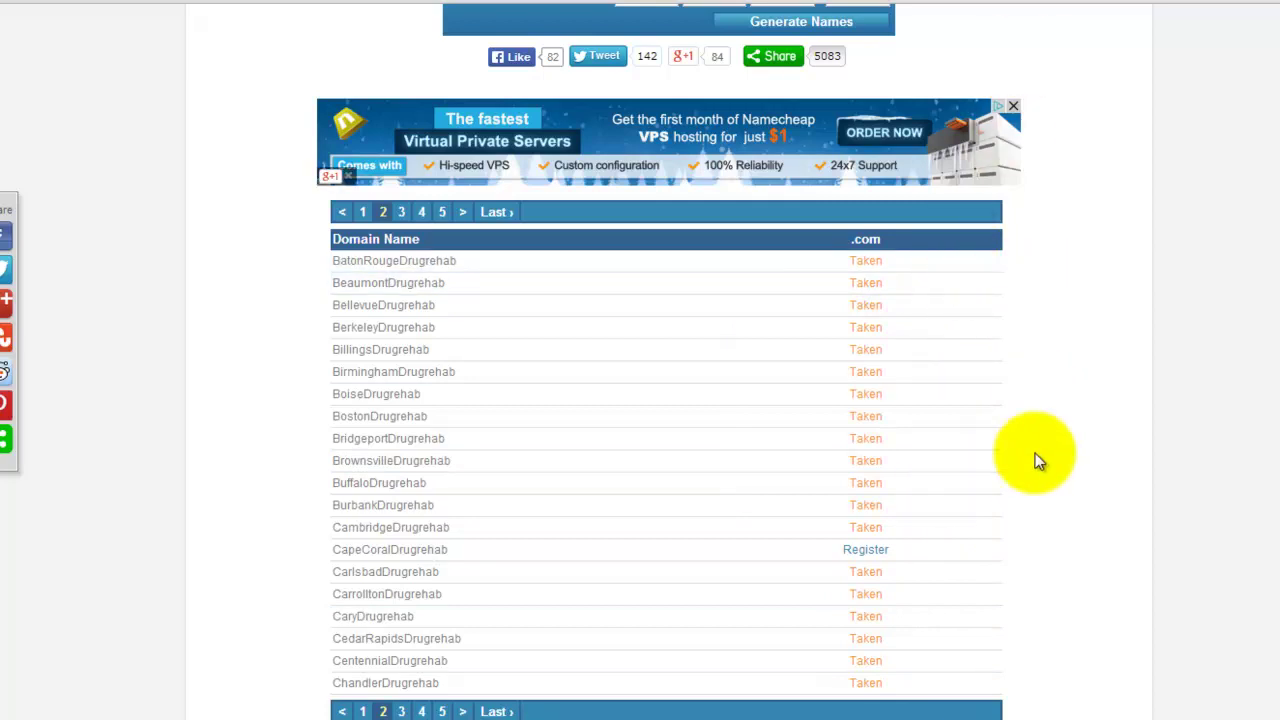
# Look through the word groups that are popular for domain names, without changing the selected group.
pyautogui.scroll(3, 666, 400)
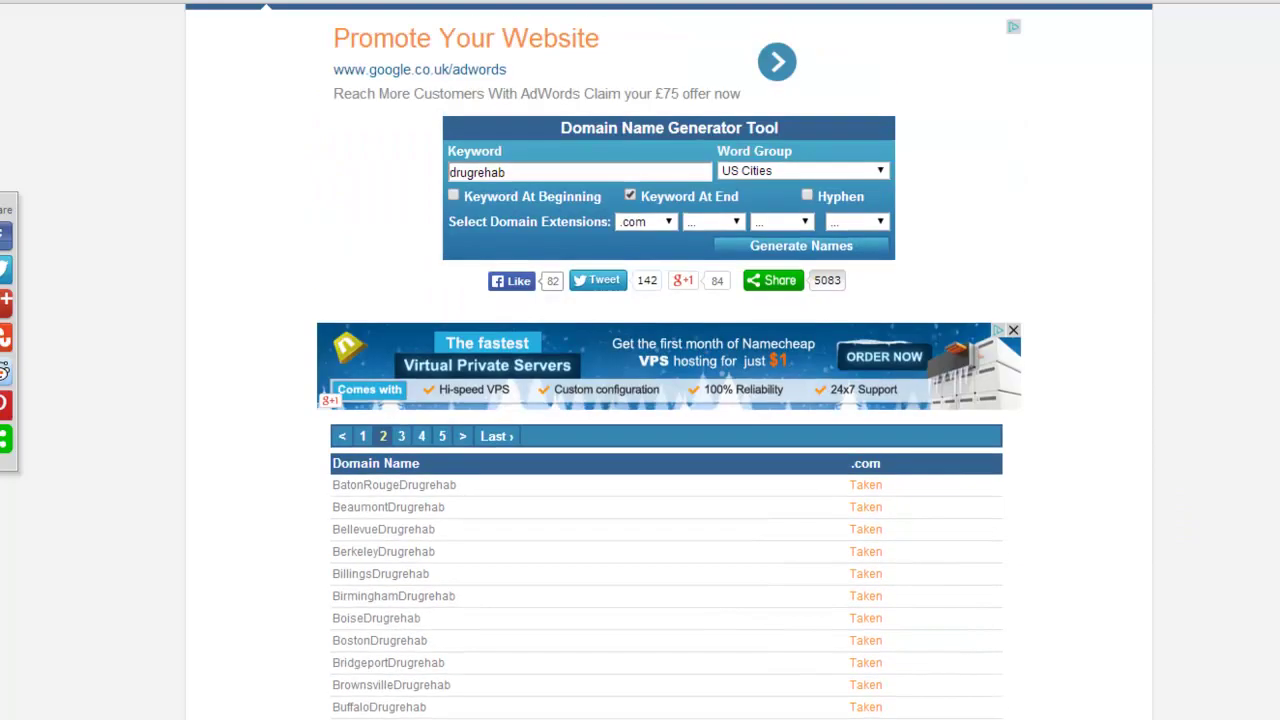
pyautogui.scroll(2, 666, 400)
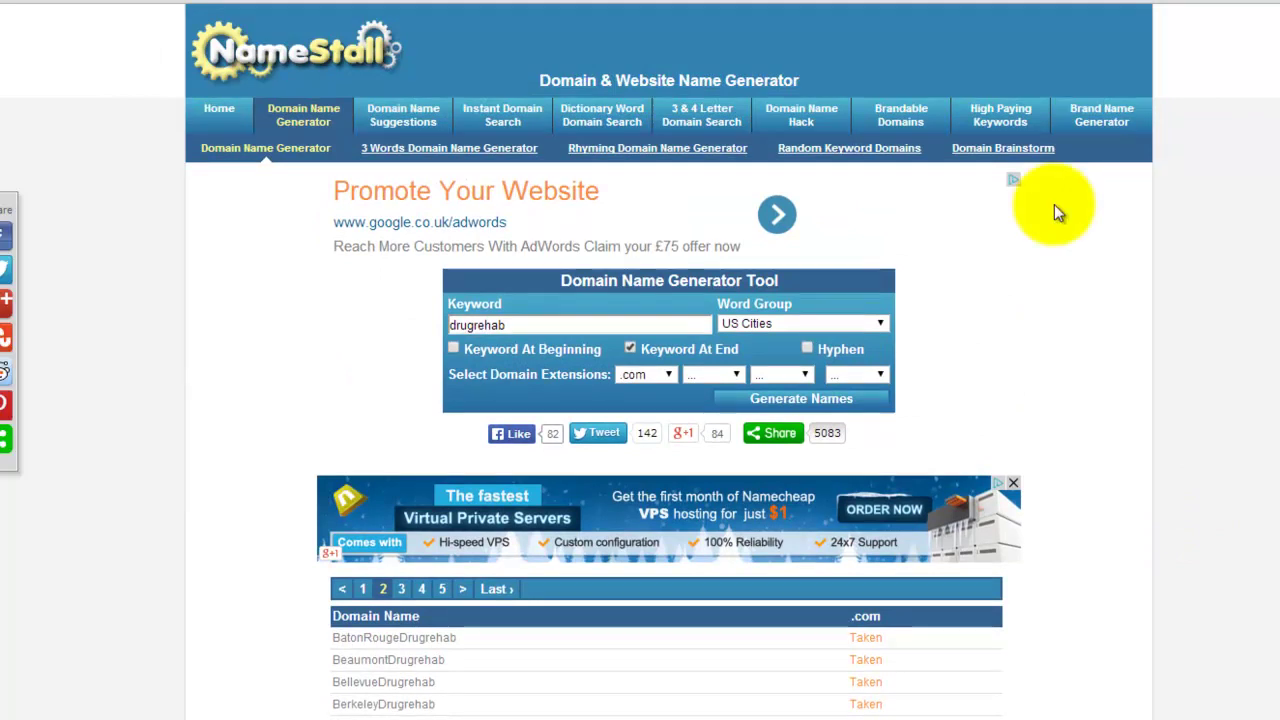
pyautogui.click(878, 323)
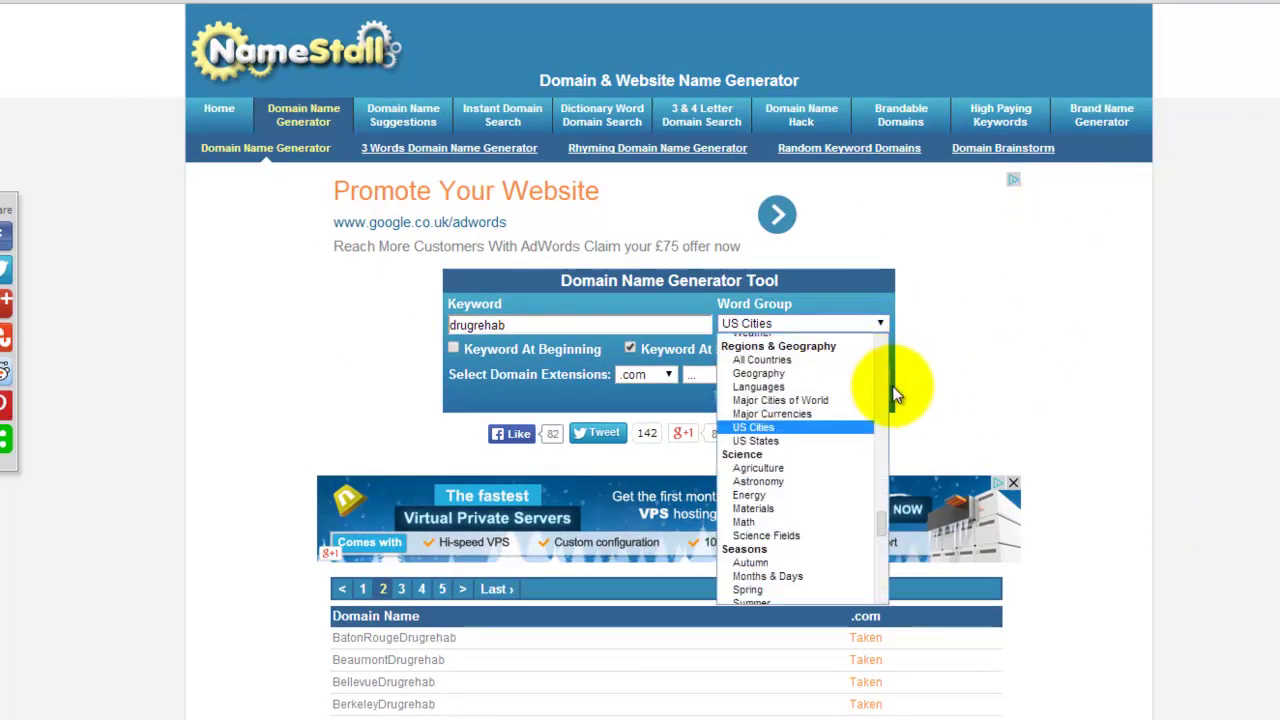
pyautogui.moveTo(877, 527); pyautogui.dragTo(880, 348)
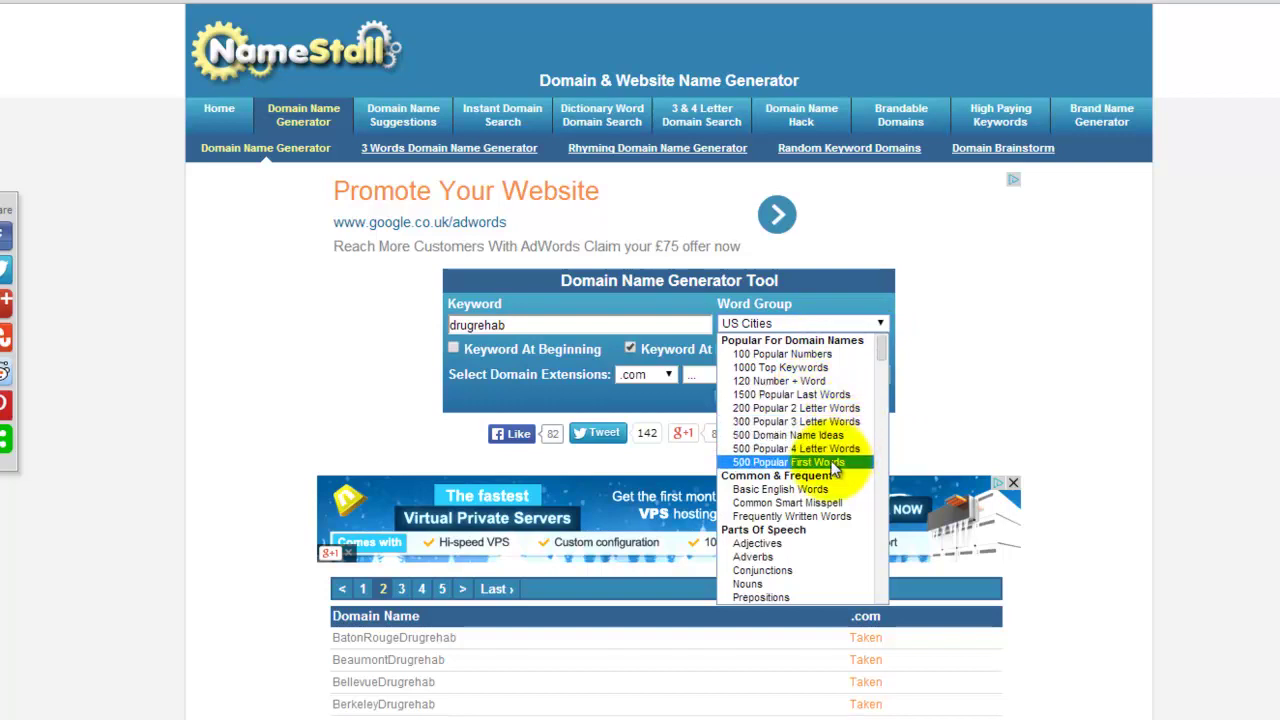
pyautogui.click(928, 305)
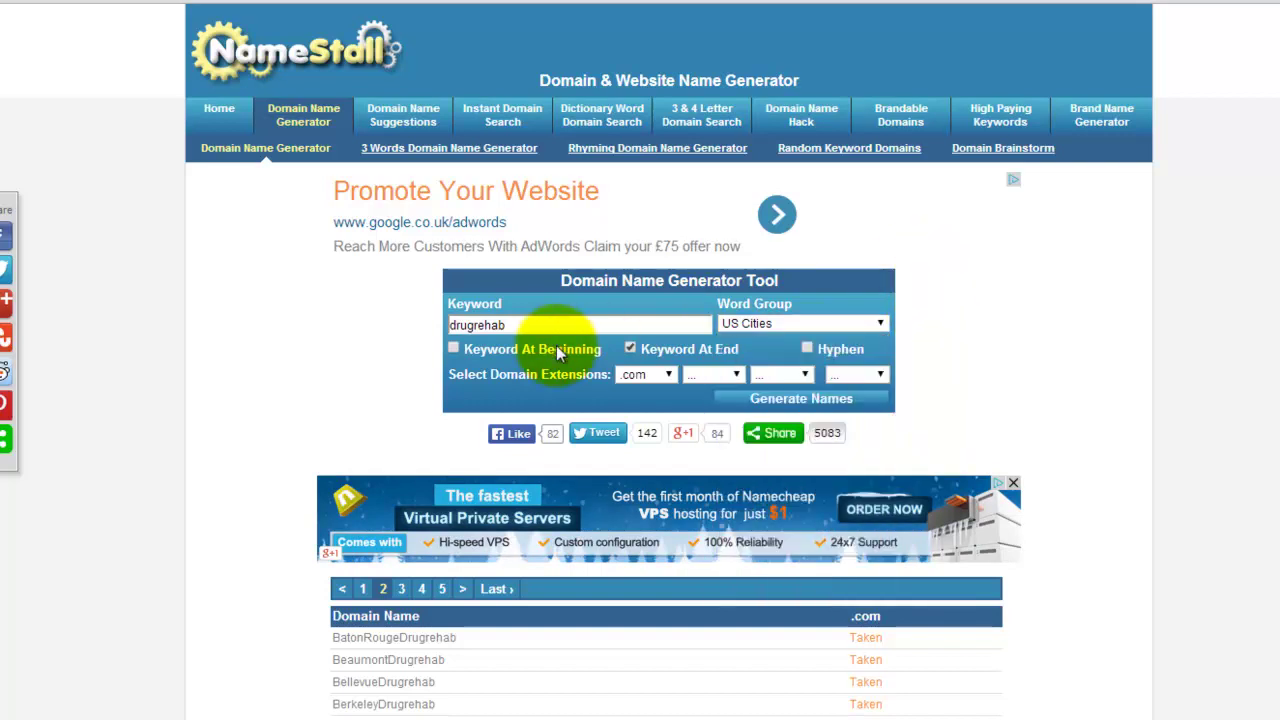
# Generate .com domain names for the keyword tech, using the Software word group from Technology & Internet.
pyautogui.moveTo(545, 326); pyautogui.dragTo(452, 325)
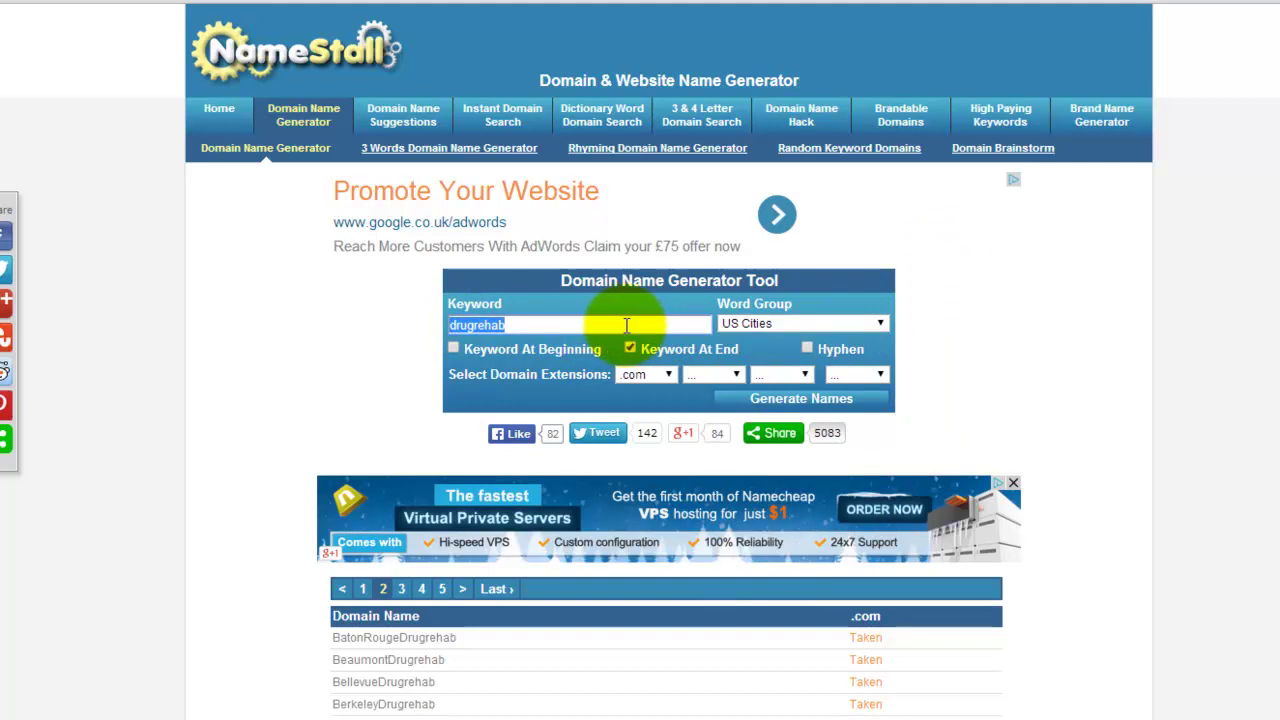
pyautogui.write('tech')
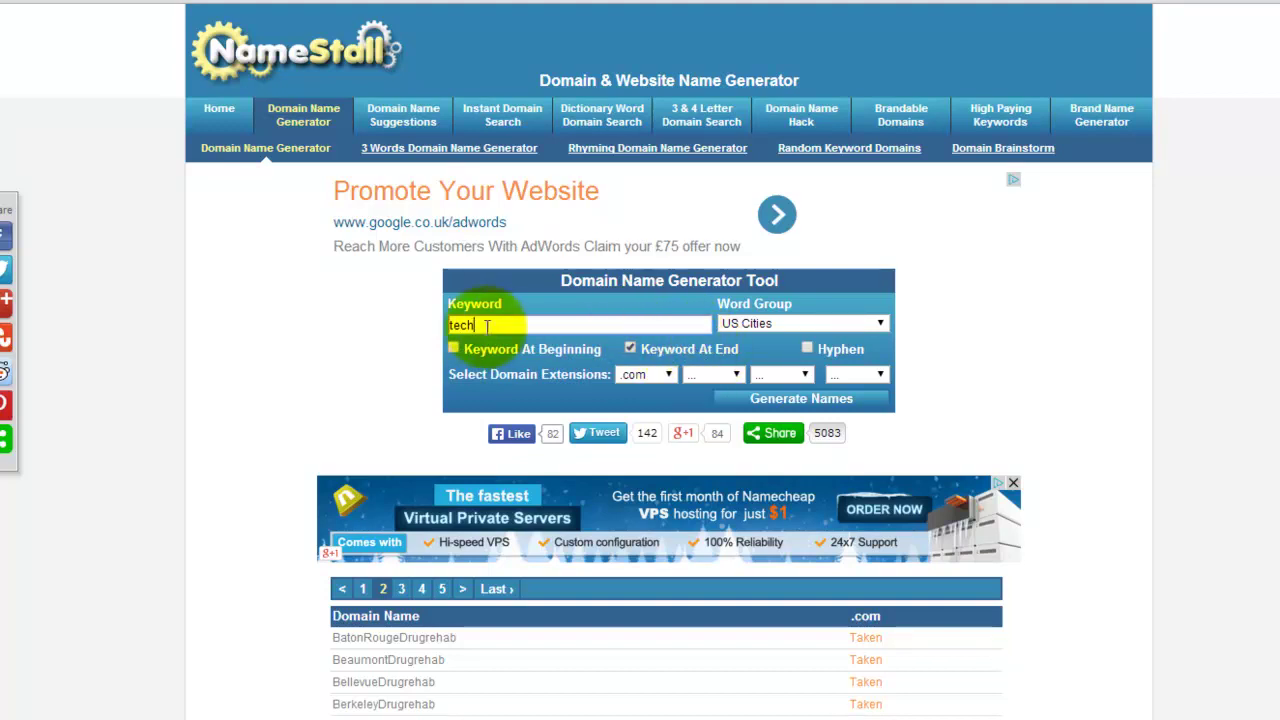
pyautogui.scroll(-1, 967, 220)
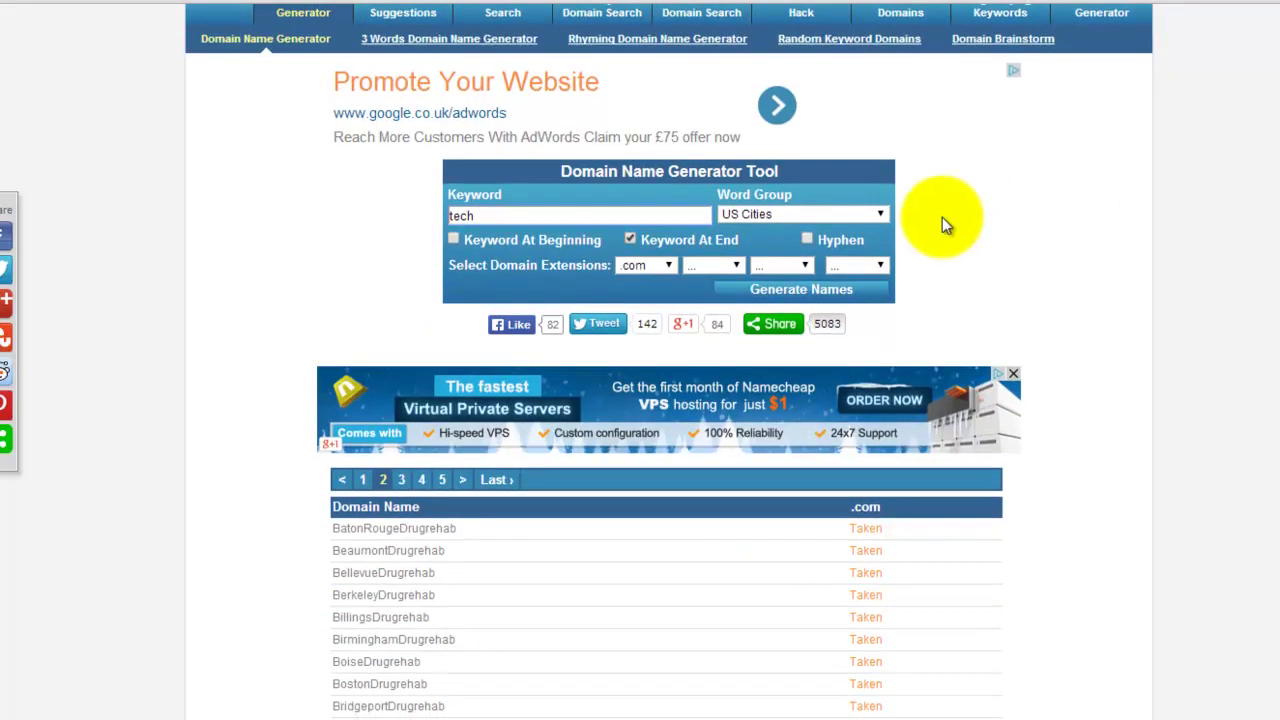
pyautogui.click(881, 212)
pyautogui.moveTo(875, 412); pyautogui.dragTo(880, 234)
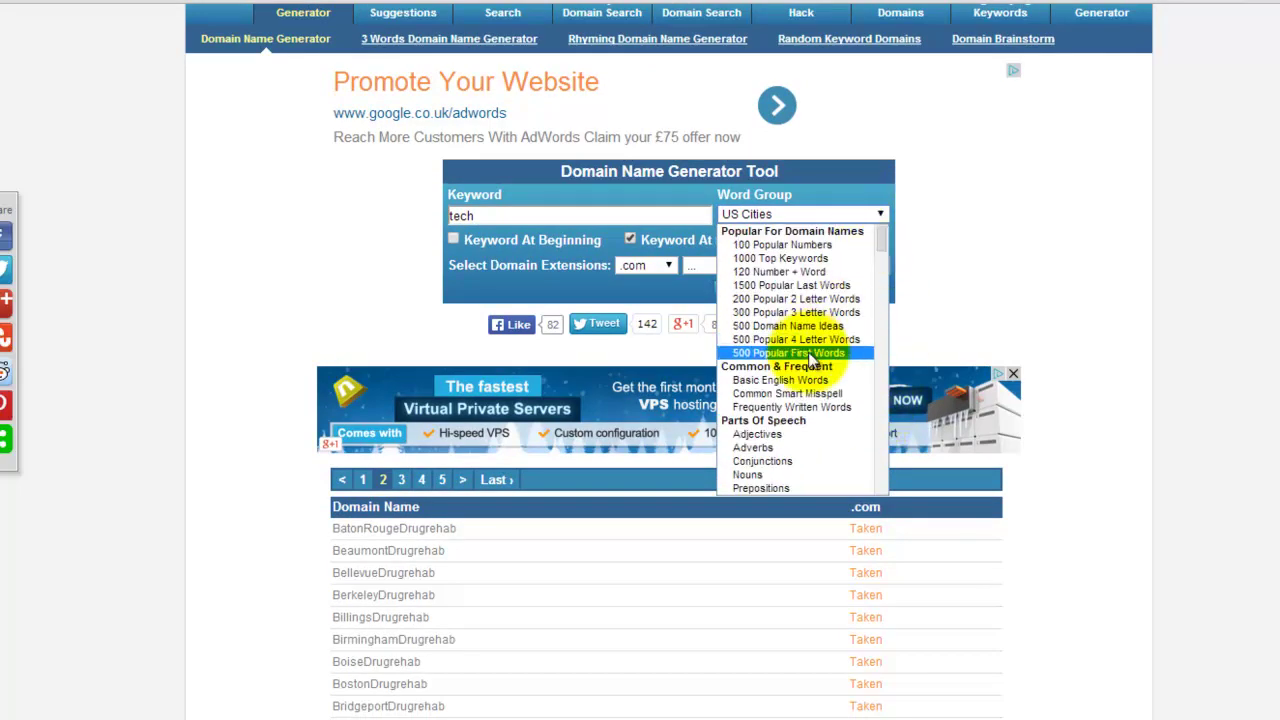
pyautogui.moveTo(882, 245); pyautogui.dragTo(888, 279)
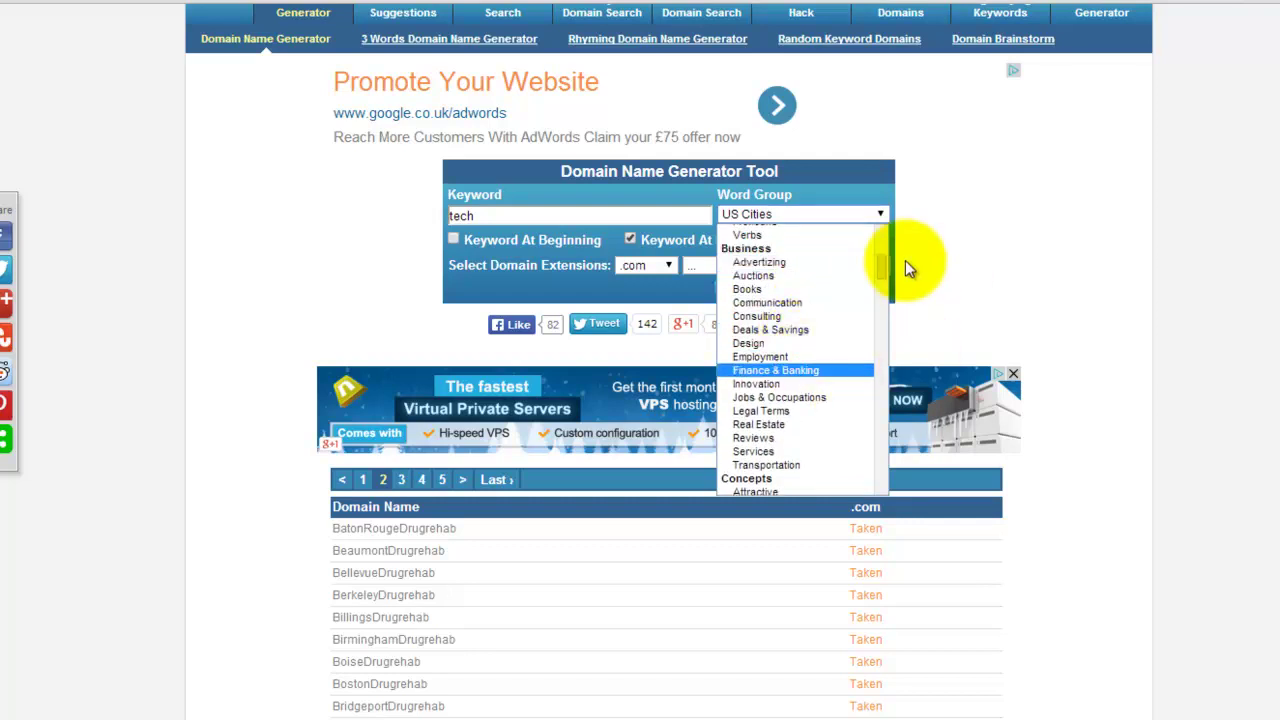
pyautogui.moveTo(887, 263); pyautogui.dragTo(899, 367)
pyautogui.moveTo(900, 376); pyautogui.dragTo(895, 447)
pyautogui.scroll(-3, 894, 447)
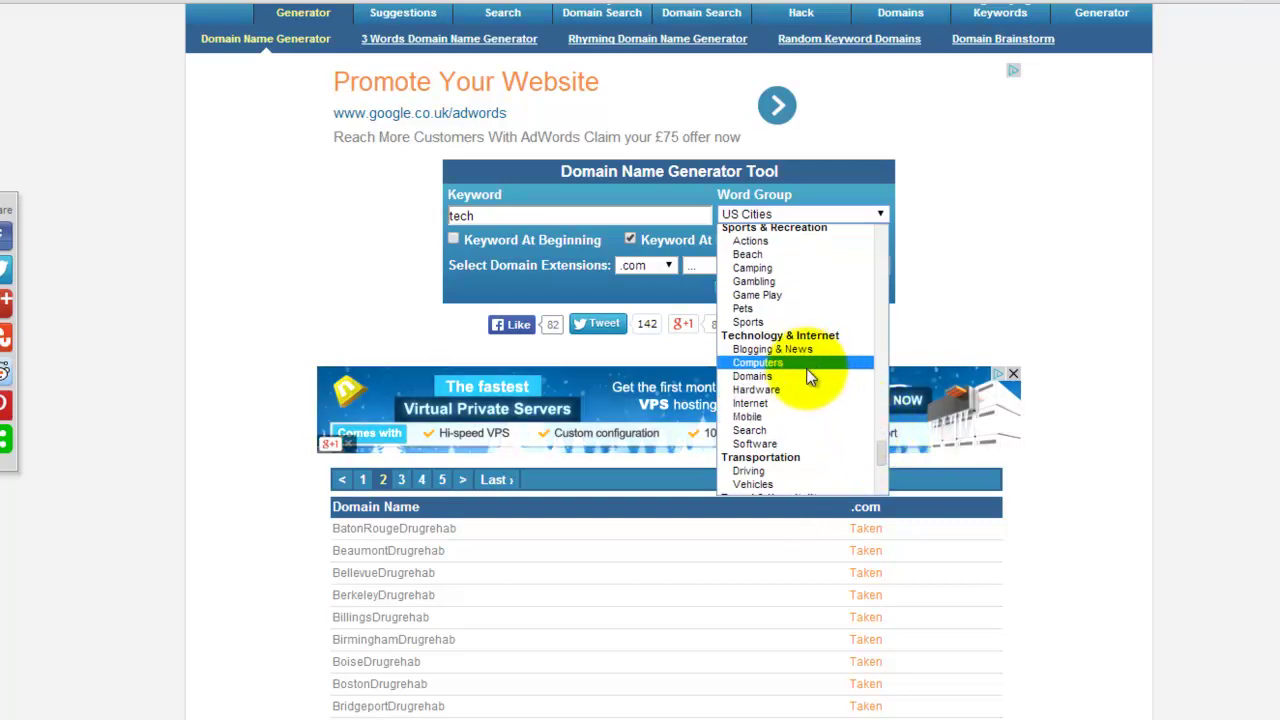
pyautogui.click(806, 443)
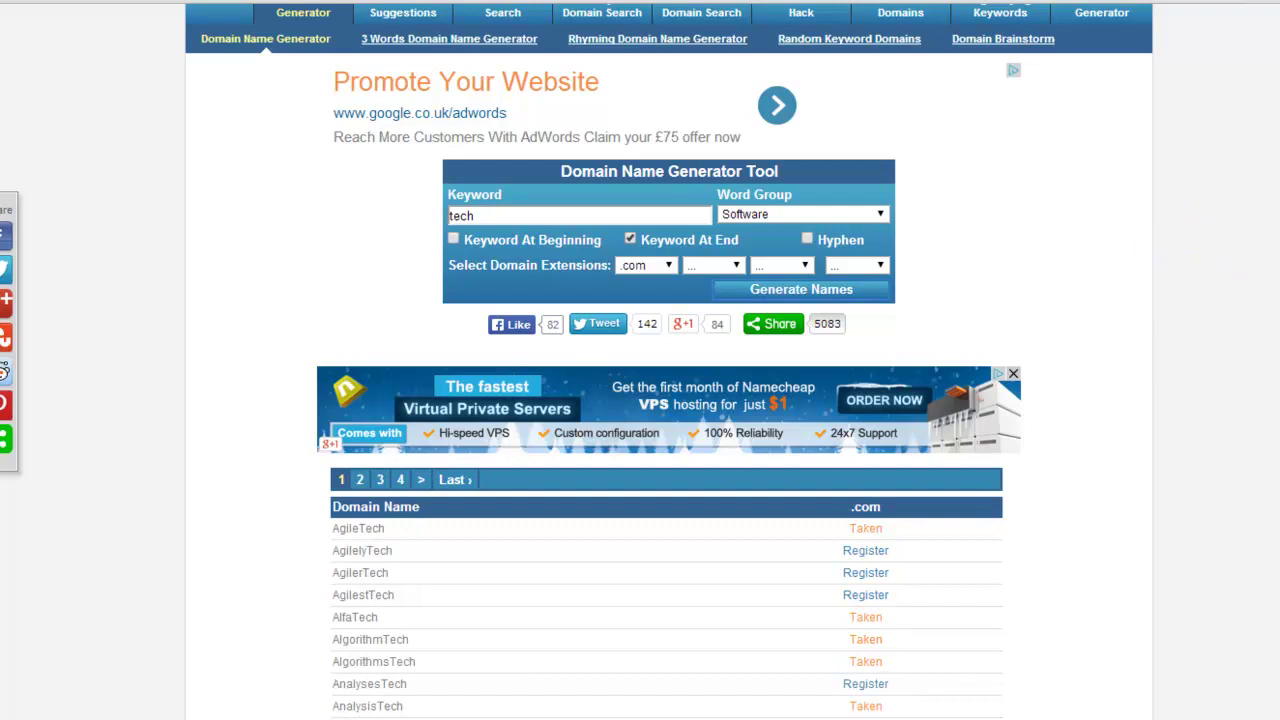
# Review the first page of tech names and show the second page to check which .com domains can be registered.
pyautogui.scroll(-4, 1277, 312)
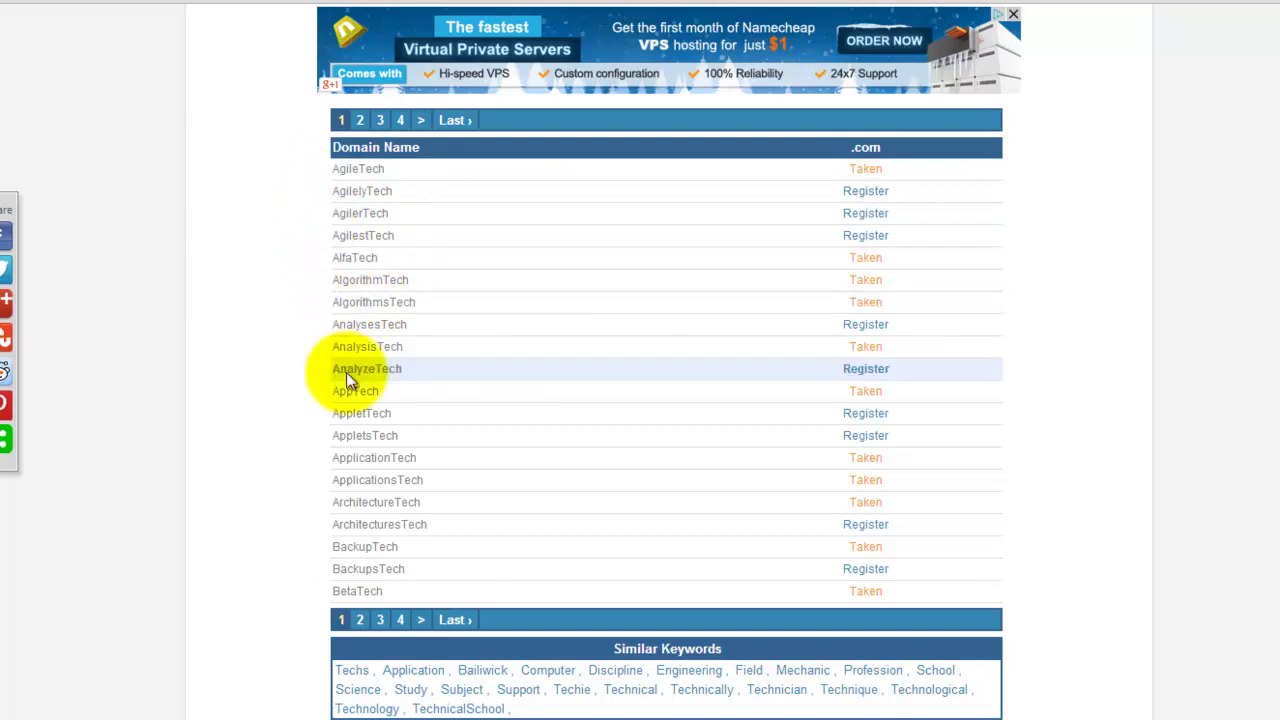
pyautogui.click(421, 621)
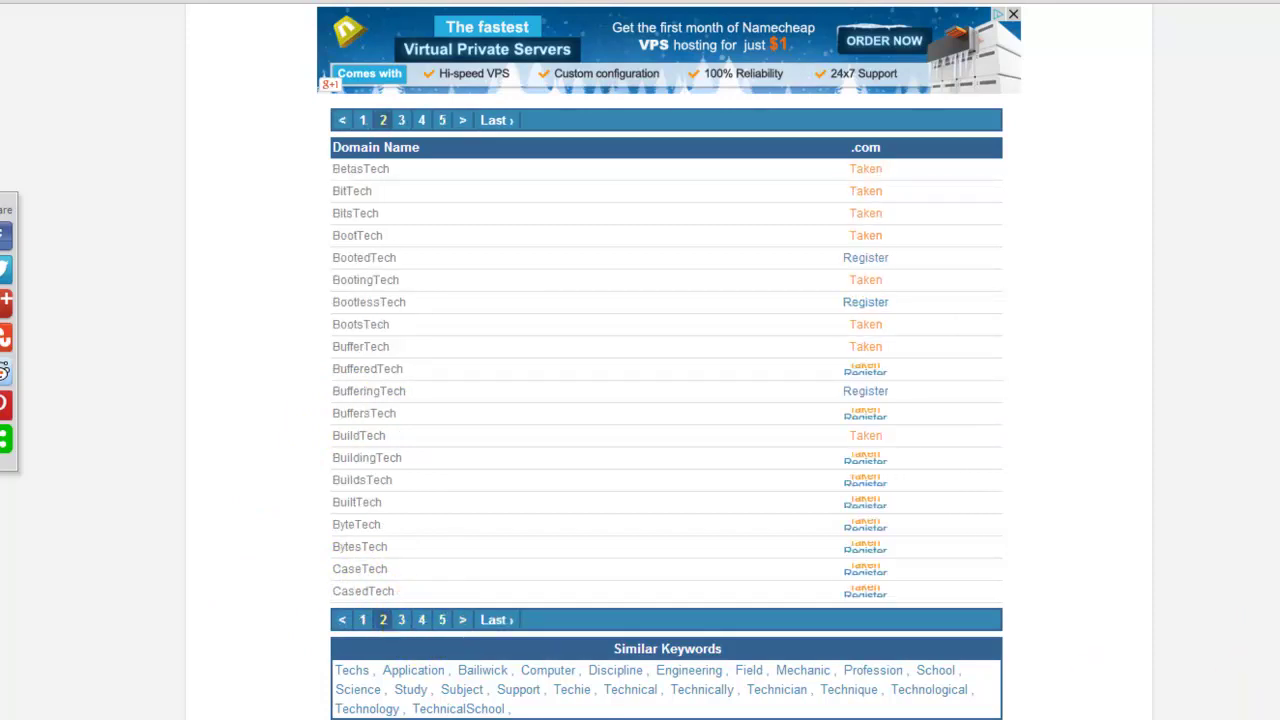
pyautogui.scroll(1, 666, 400)
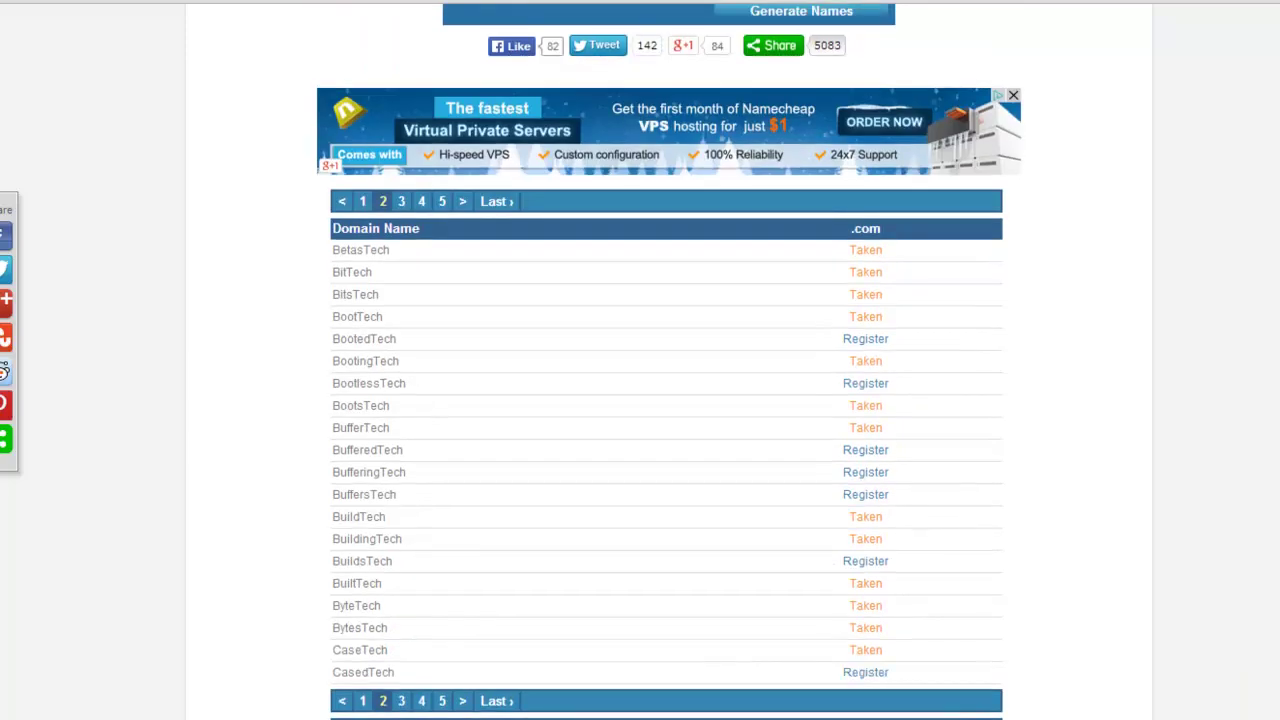
pyautogui.scroll(1, 666, 400)
pyautogui.scroll(-1, 666, 400)
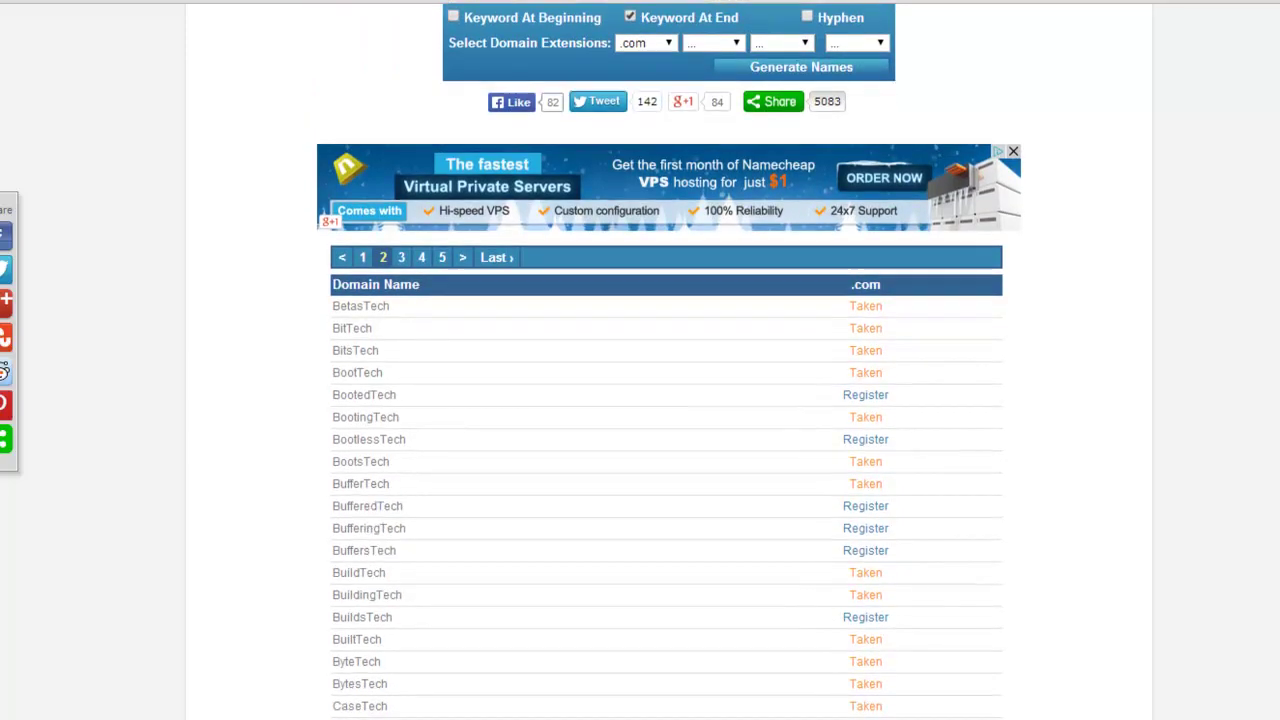
# Browse the word group categories from the popular ones through geography, science and seasons, keeping Software selected.
pyautogui.scroll(5, 666, 400)
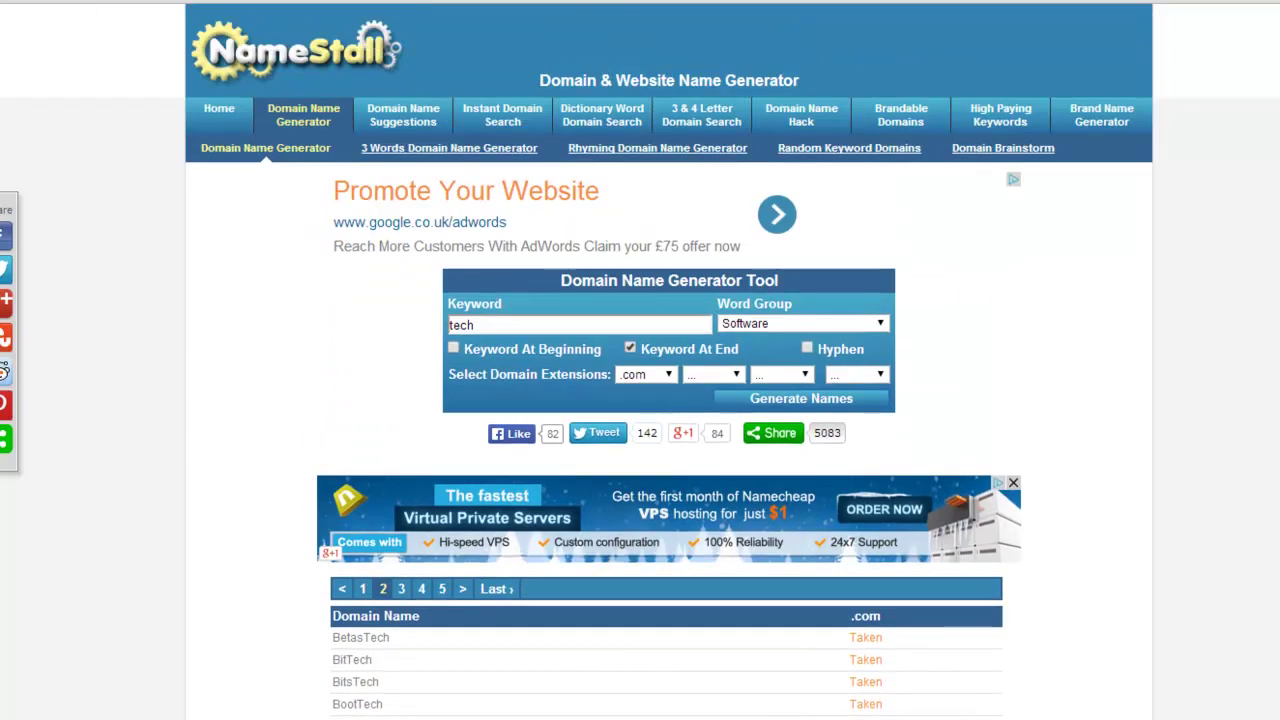
pyautogui.click(880, 323)
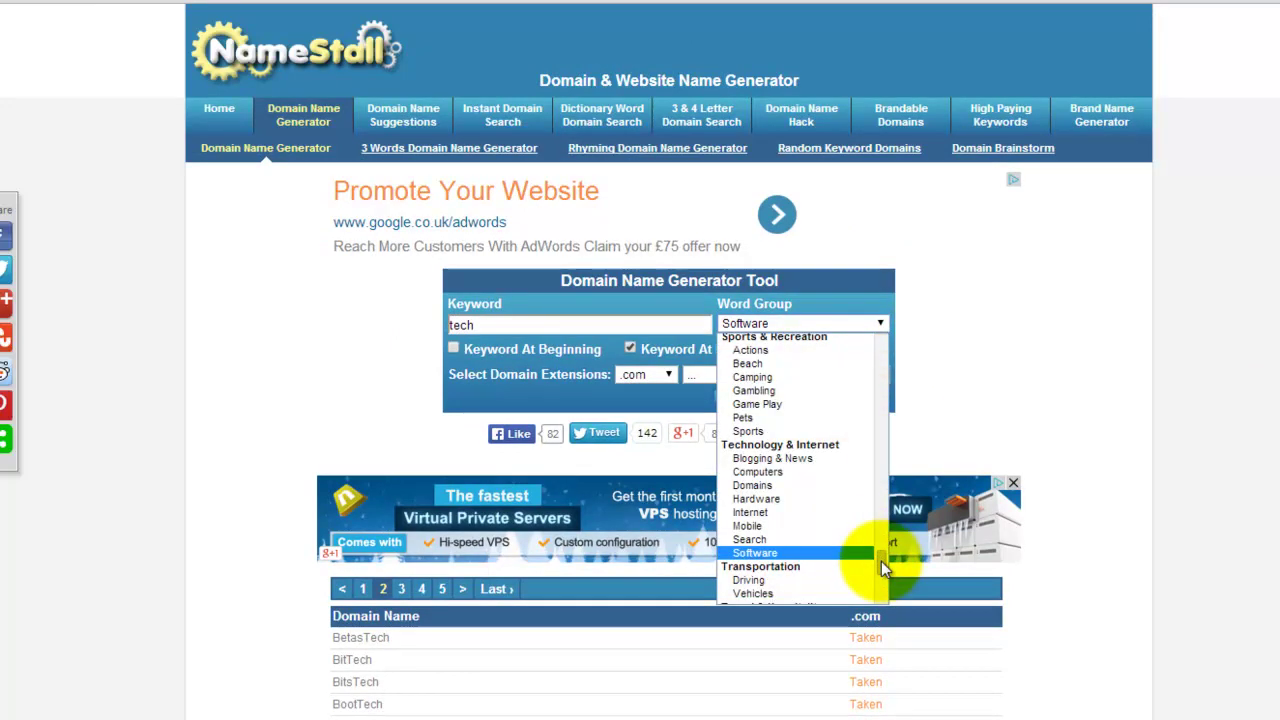
pyautogui.moveTo(884, 561); pyautogui.dragTo(882, 345)
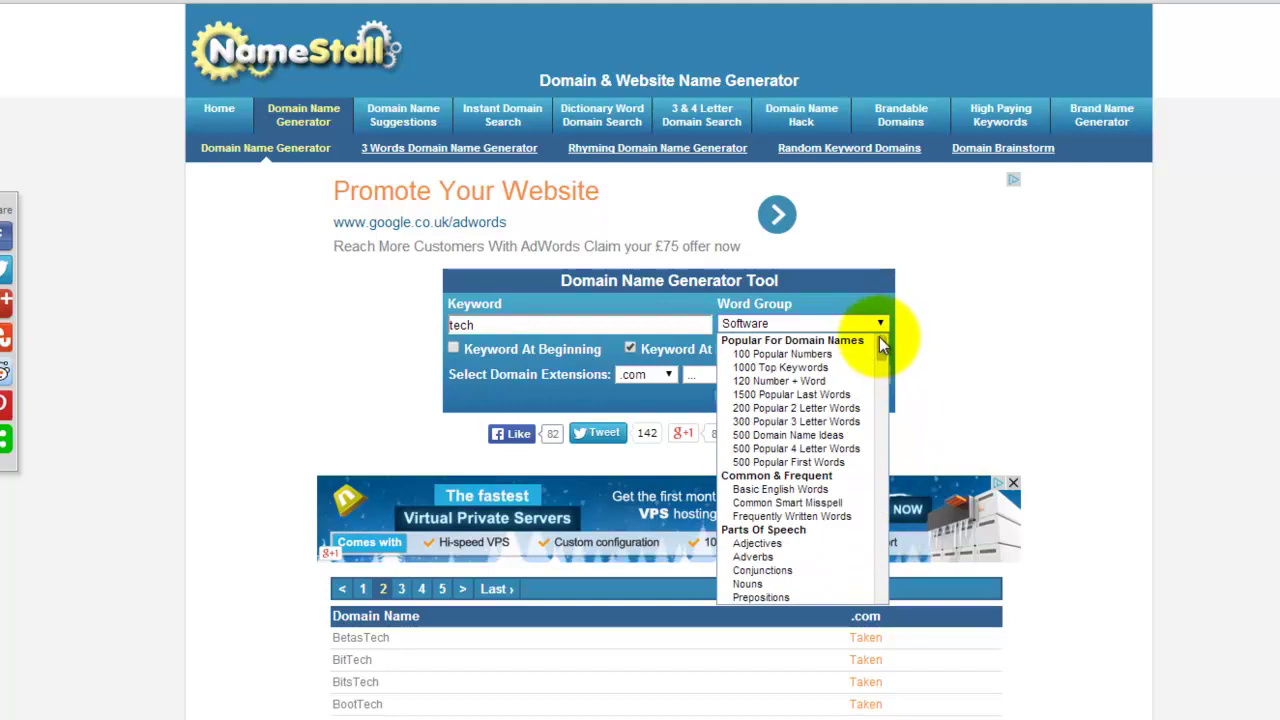
pyautogui.moveTo(881, 346); pyautogui.dragTo(889, 503)
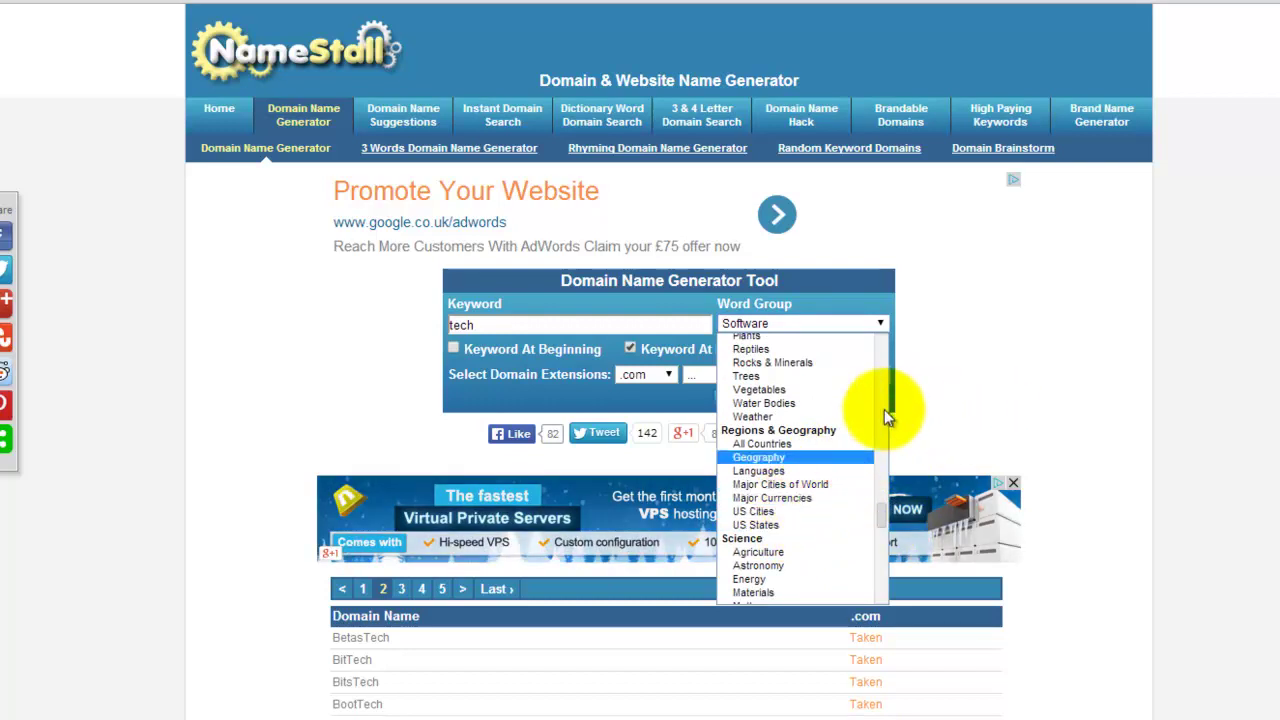
pyautogui.moveTo(880, 516); pyautogui.dragTo(881, 532)
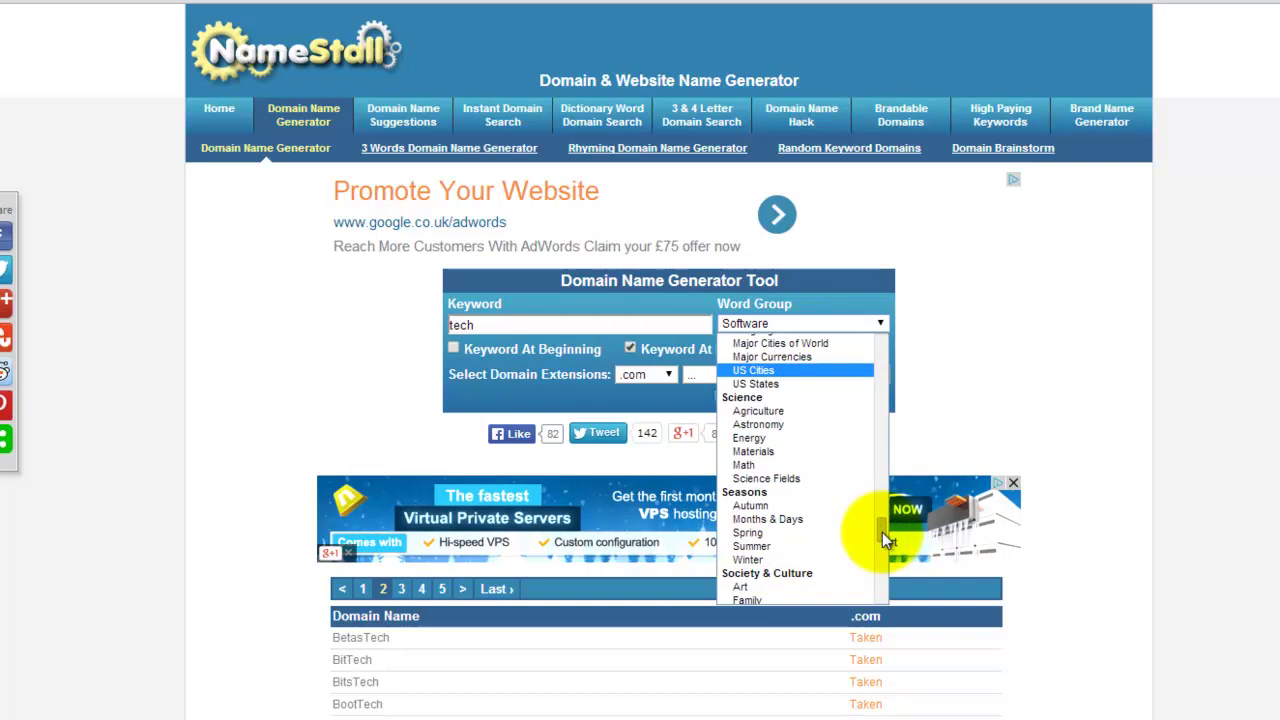
pyautogui.moveTo(881, 532)
pyautogui.mouseDown()
pyautogui.moveTo(879, 593)
pyautogui.moveTo(879, 537)
pyautogui.mouseUp()
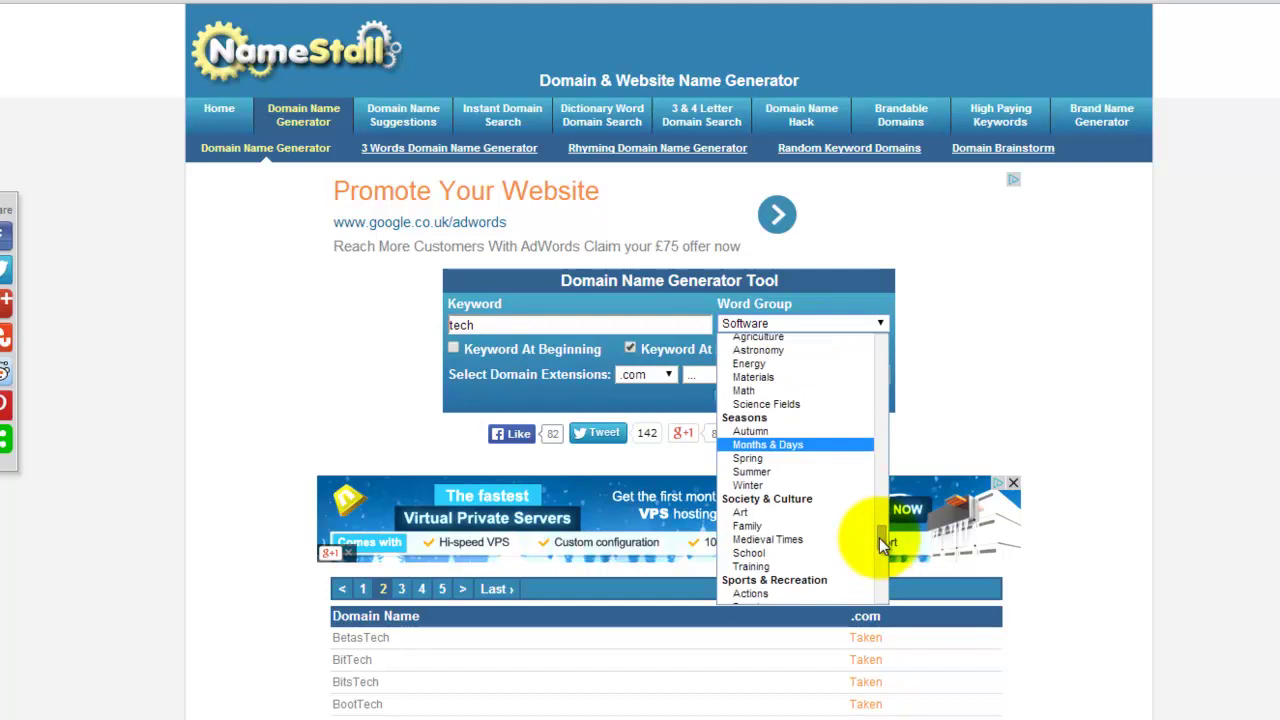
pyautogui.click(1049, 411)
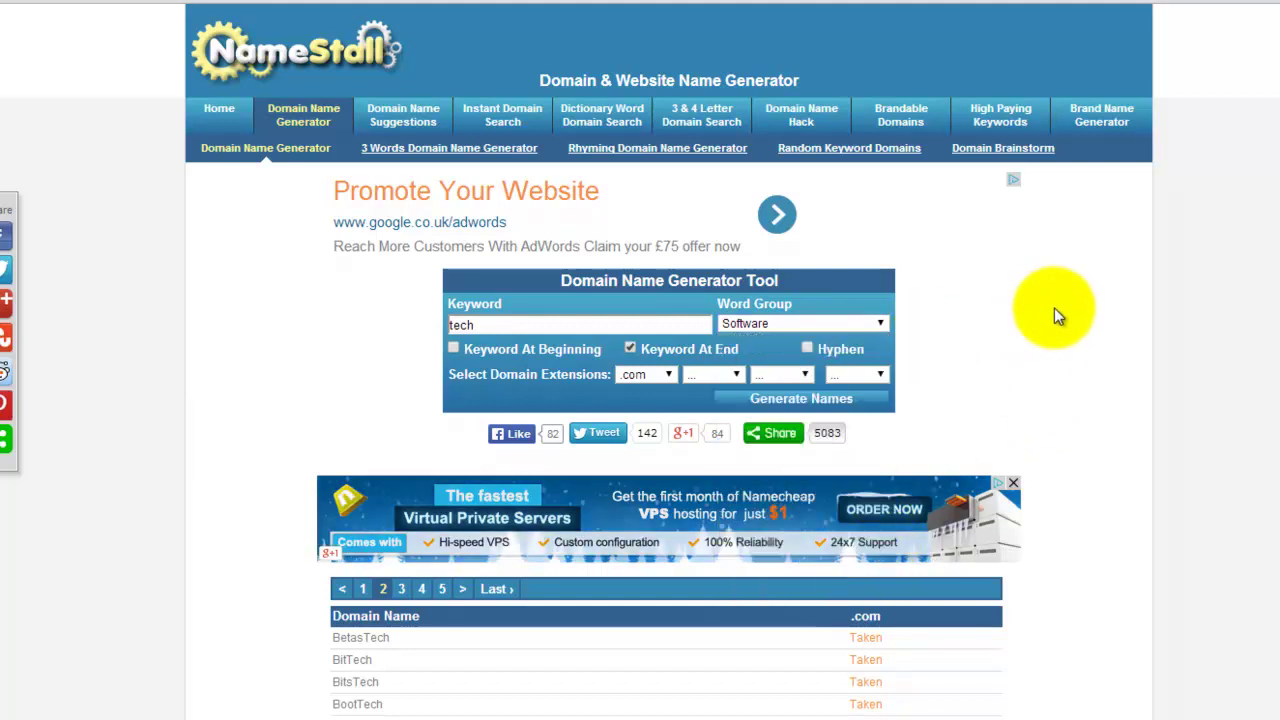
pyautogui.scroll(-1, 1048, 209)
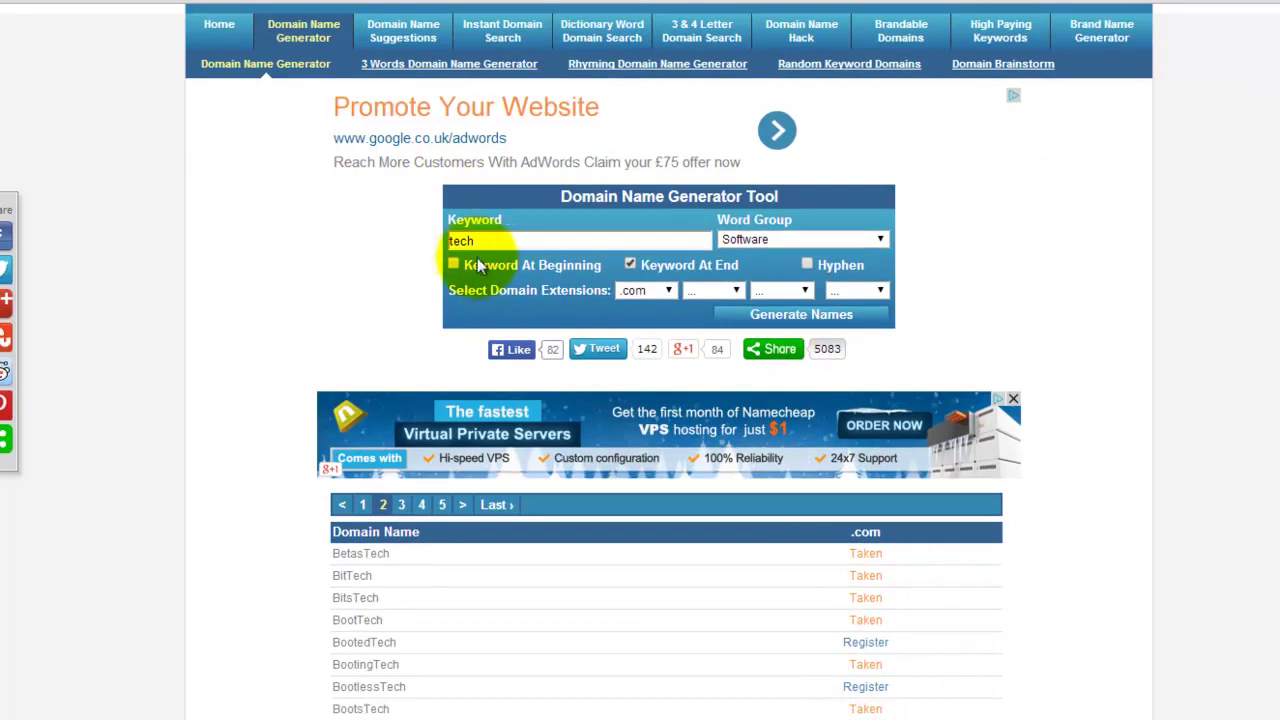
pyautogui.scroll(1, 640, 360)
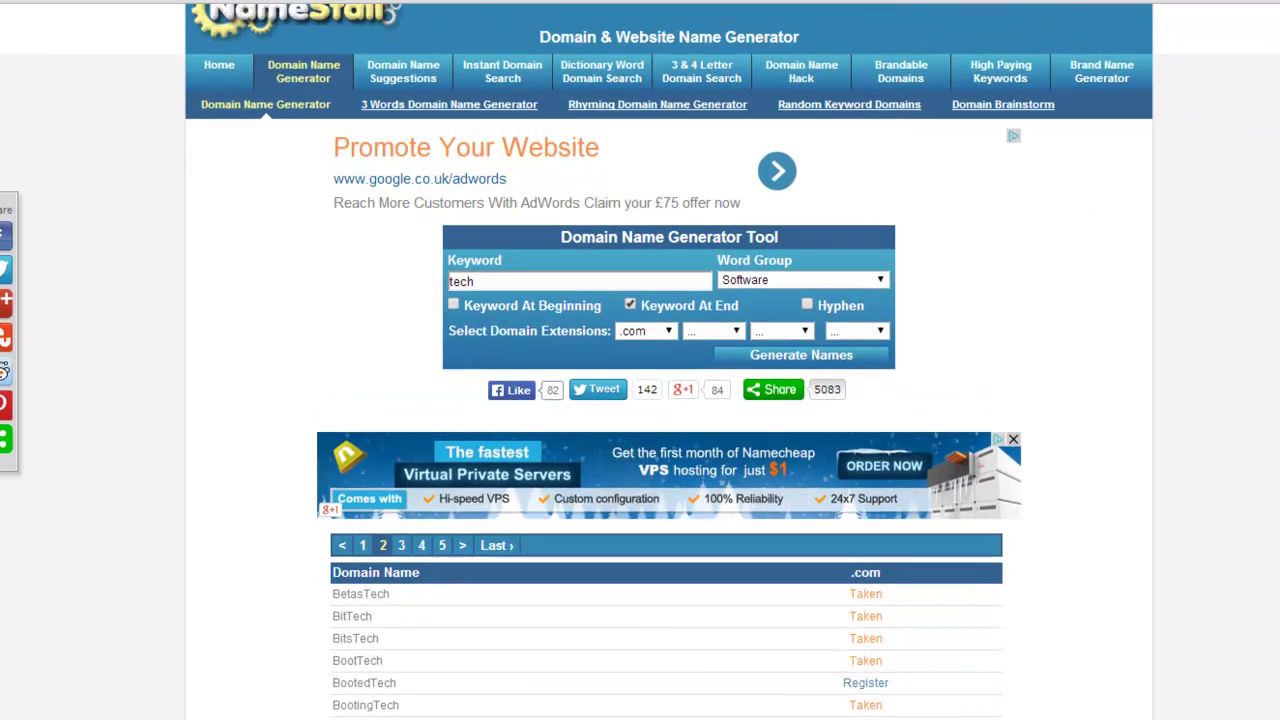